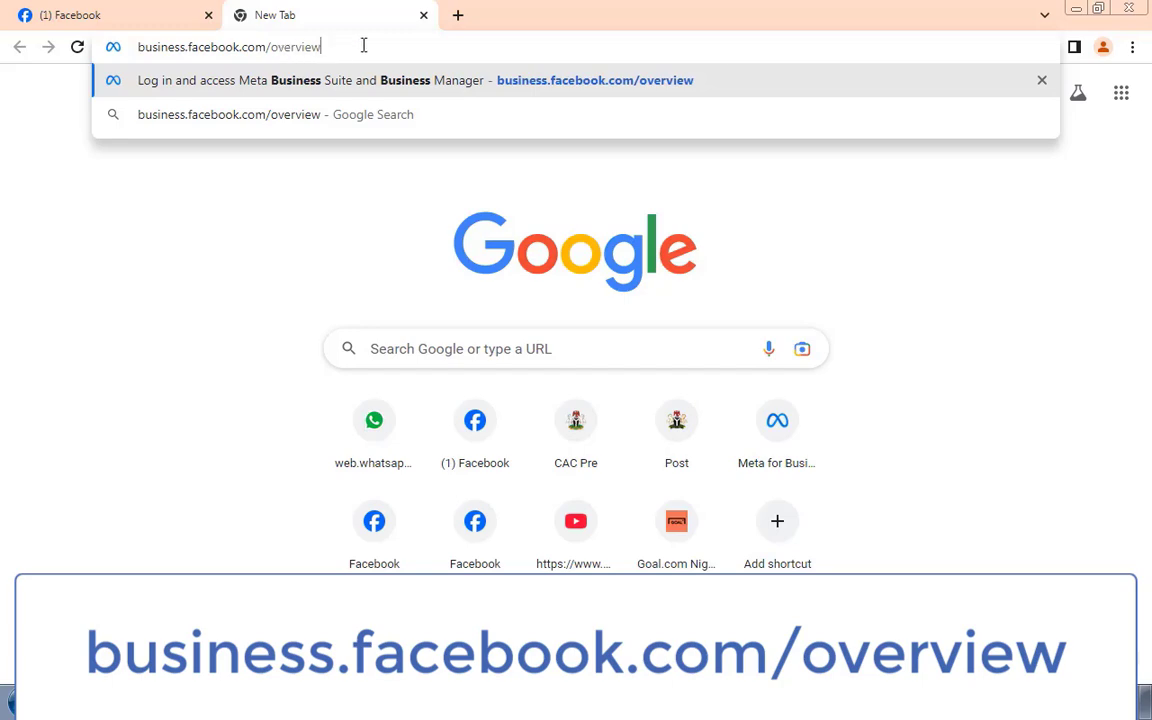
Step: Load the Meta Business overview page and start creating a new business account
key("Return")
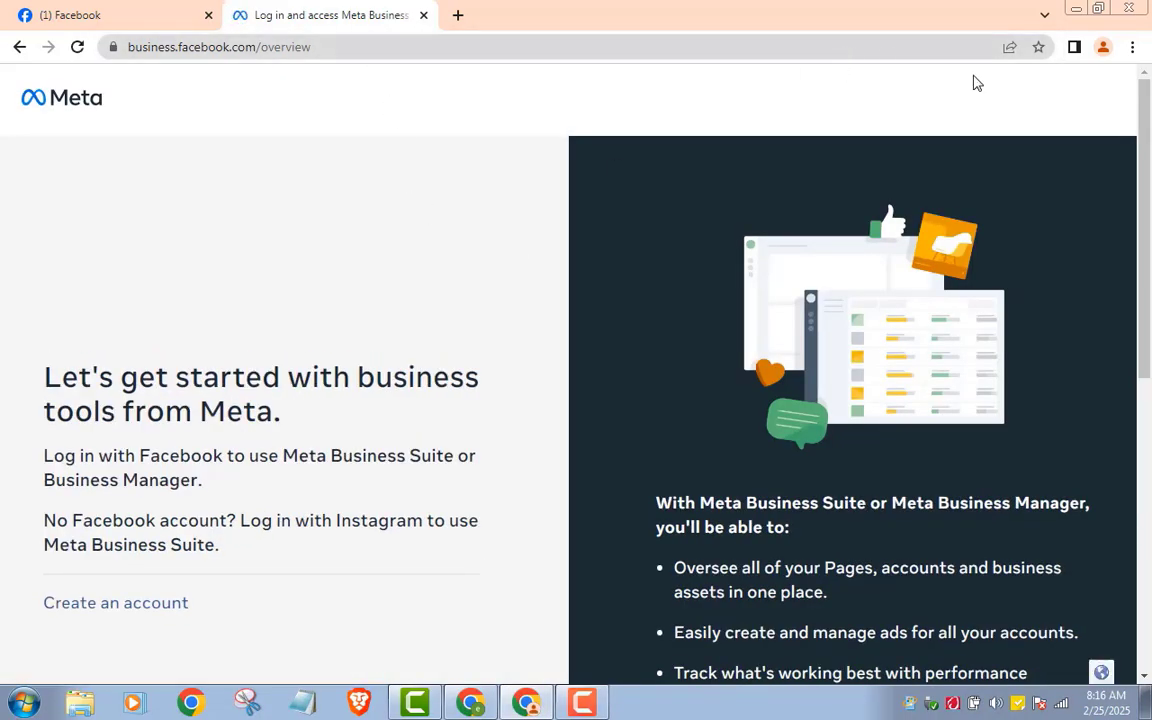
scroll(1150, 100, "down", 2)
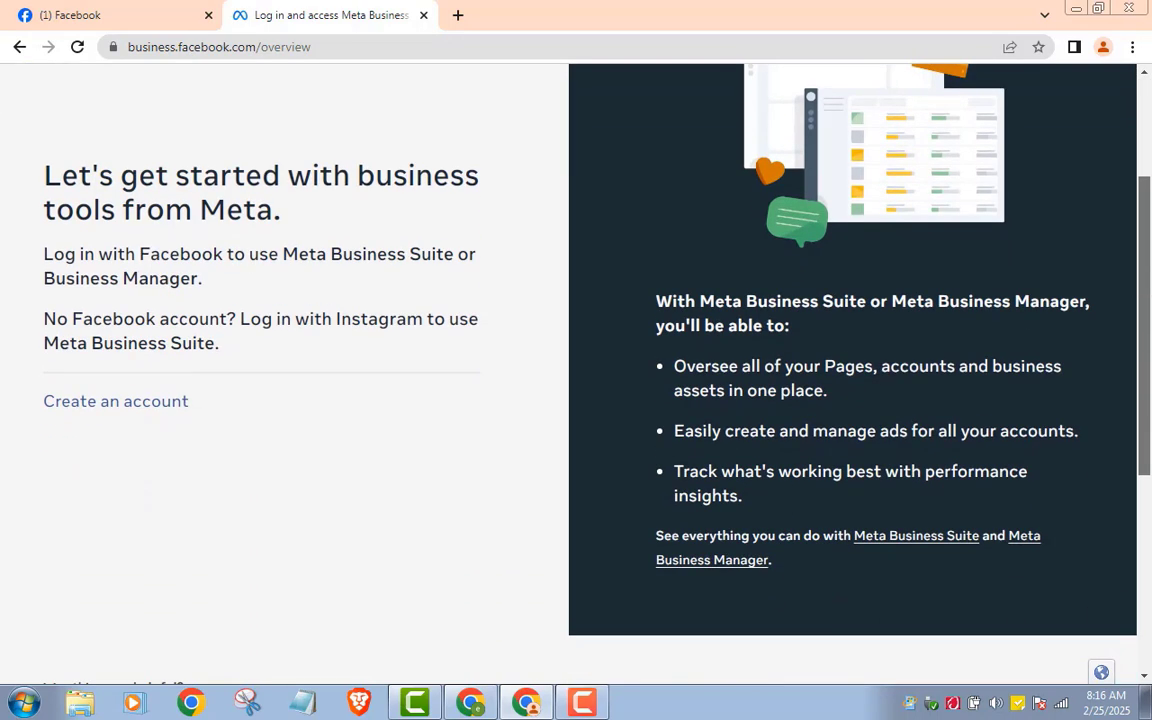
left_click(123, 413)
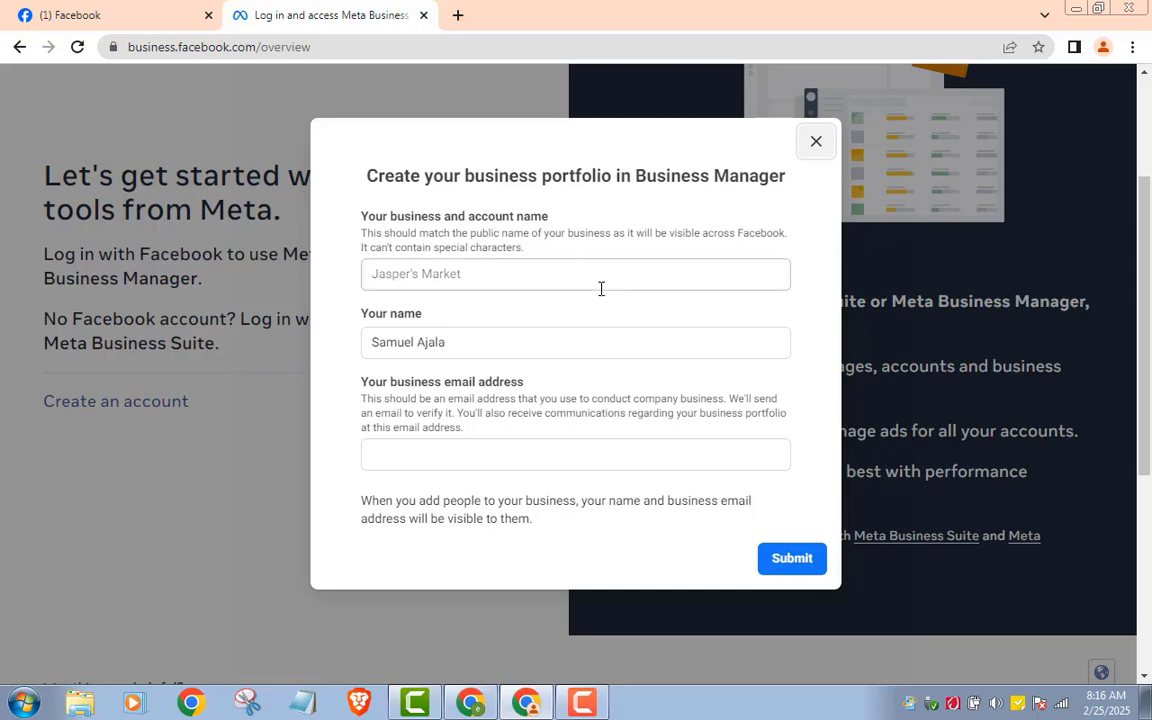
Step: Enter 'Digital Quill' as the business name, fill in the business e-mail, and submit
left_click(525, 270)
left_click(382, 273)
left_click(382, 273)
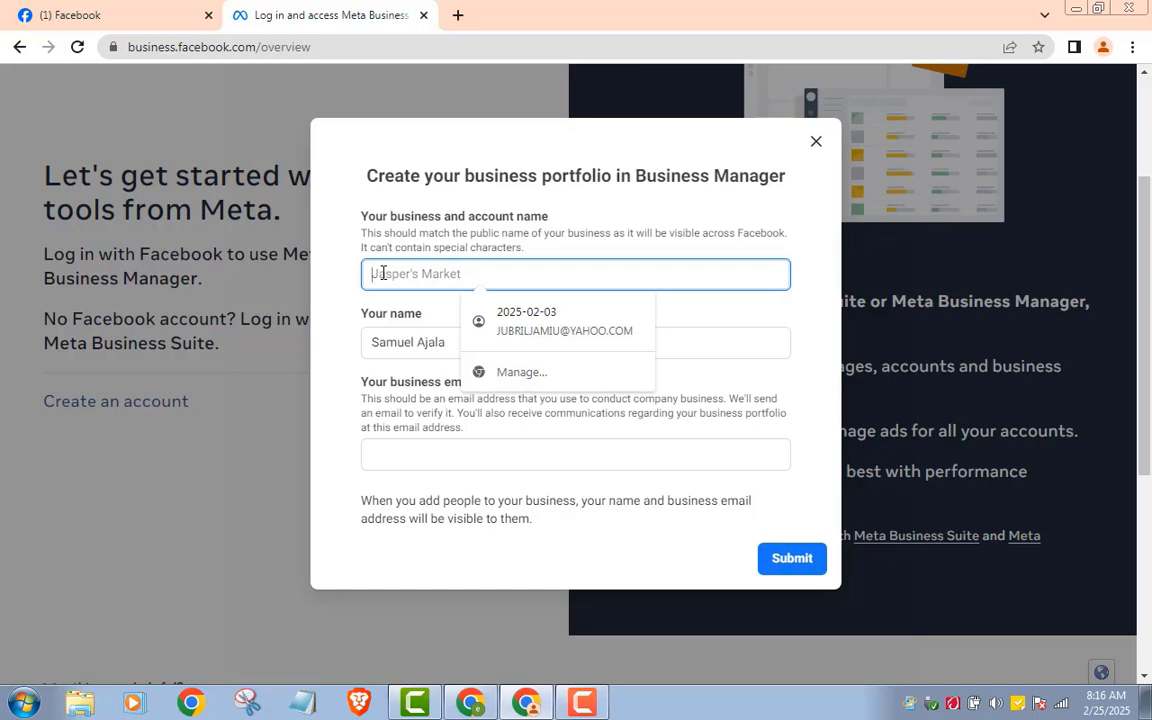
type("Dig")
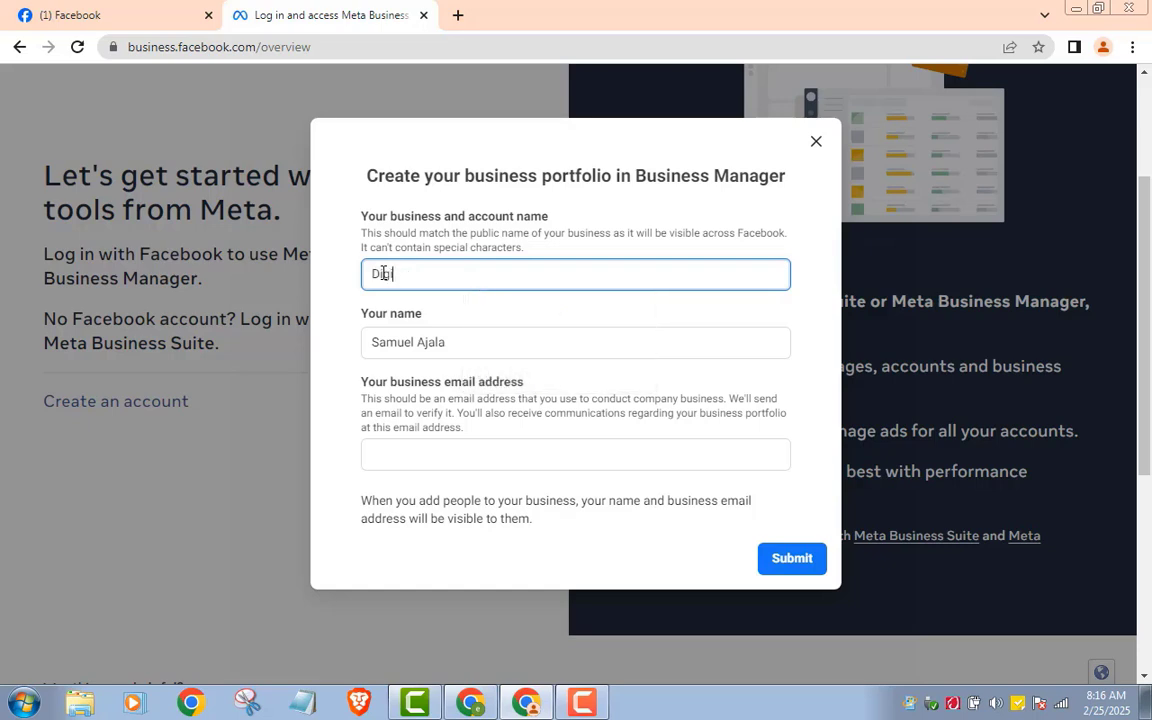
type("ital Quill")
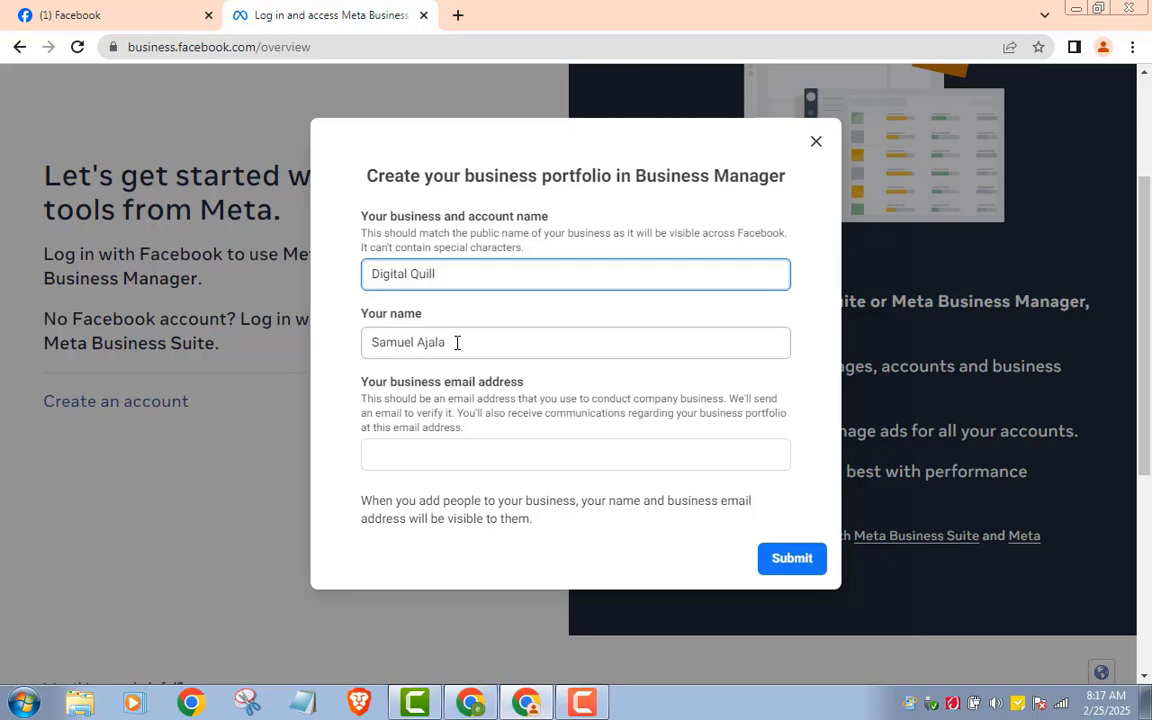
left_click(485, 455)
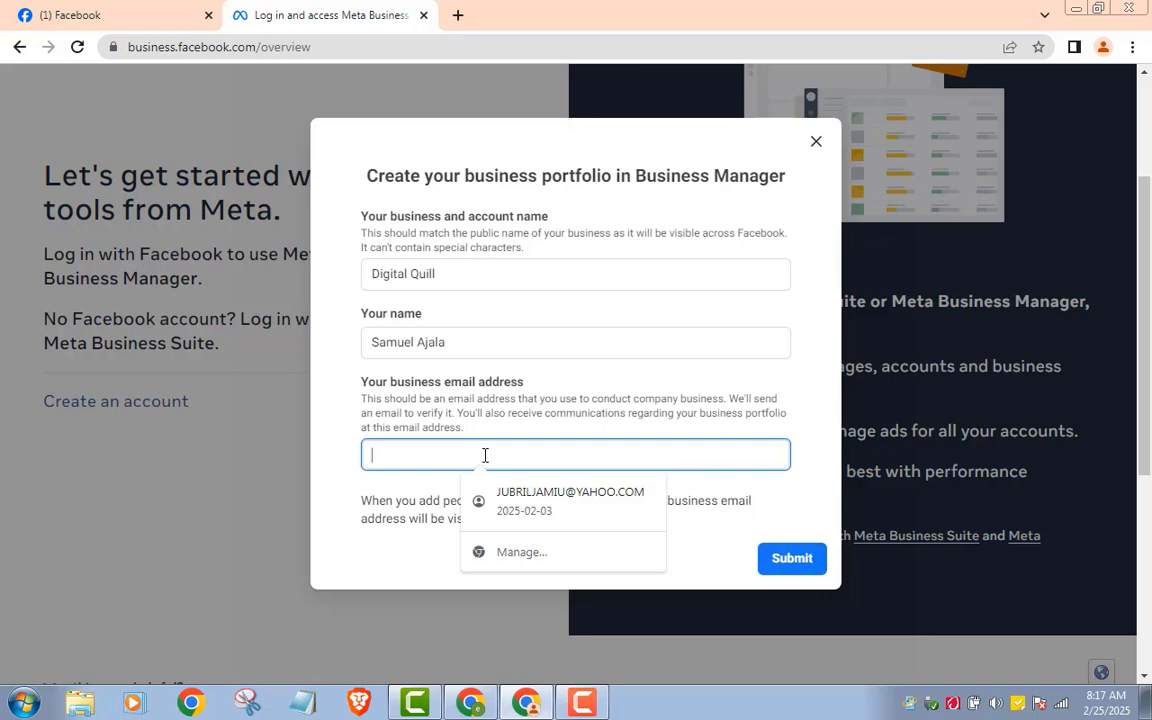
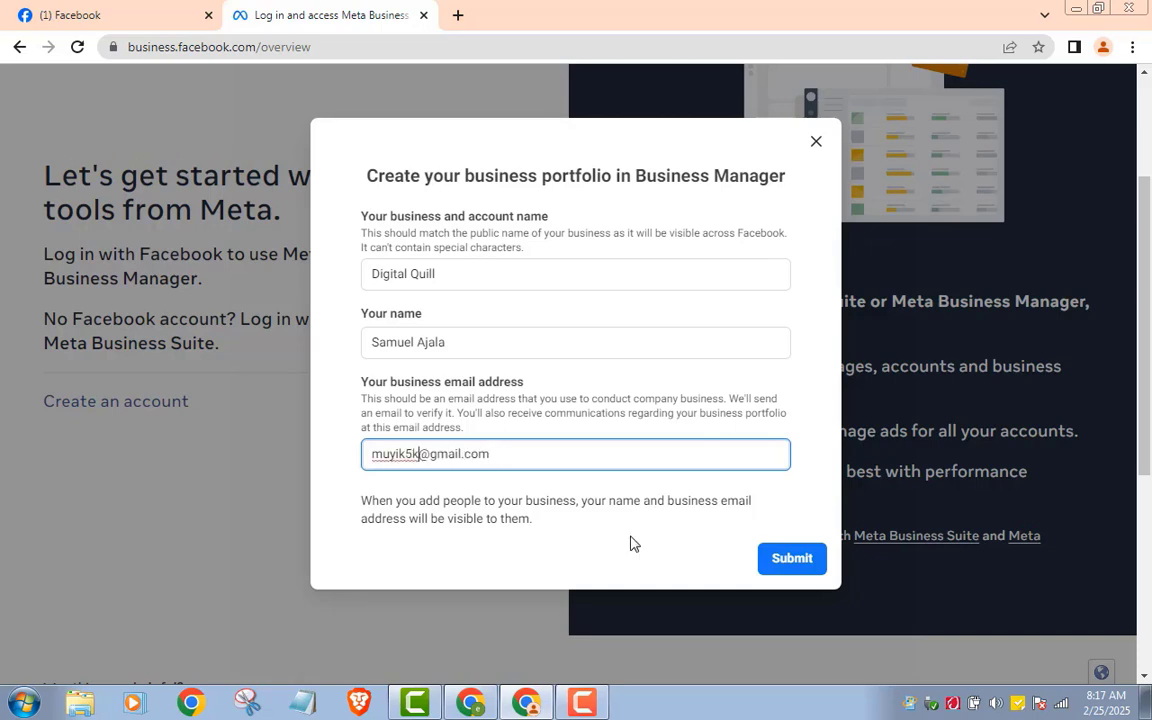
left_click(794, 567)
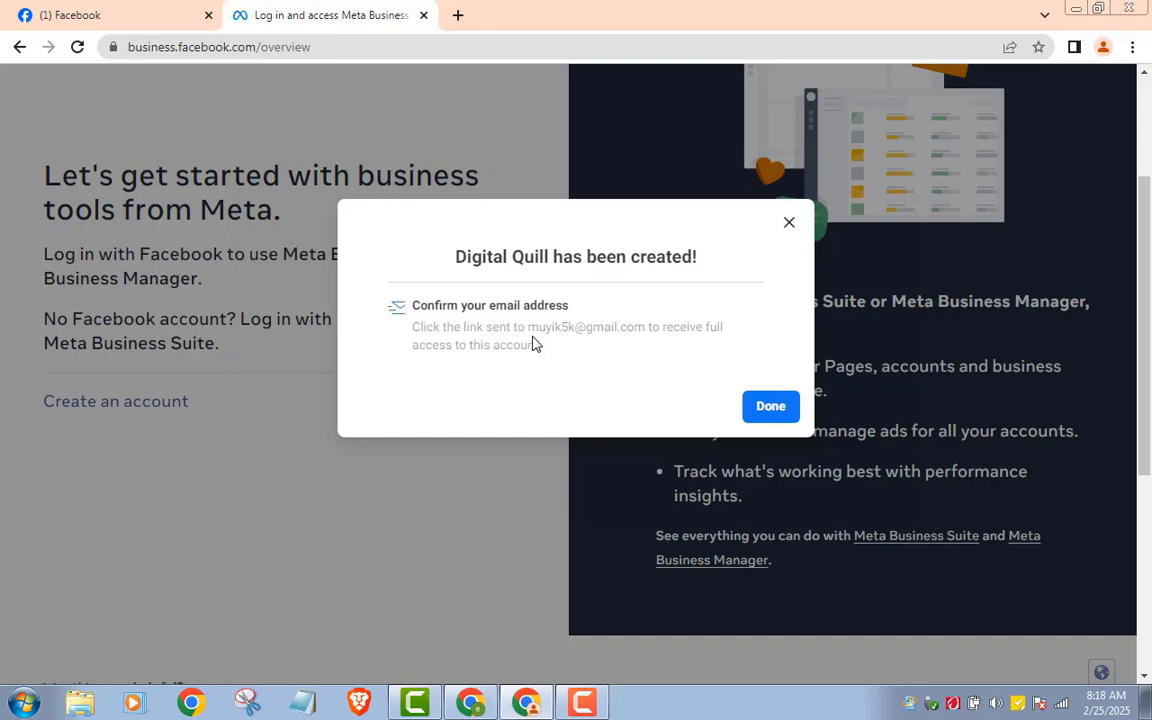
Step: In Gmail's Social tab, open Facebook's confirmation message and confirm the business e-mail
left_click(458, 15)
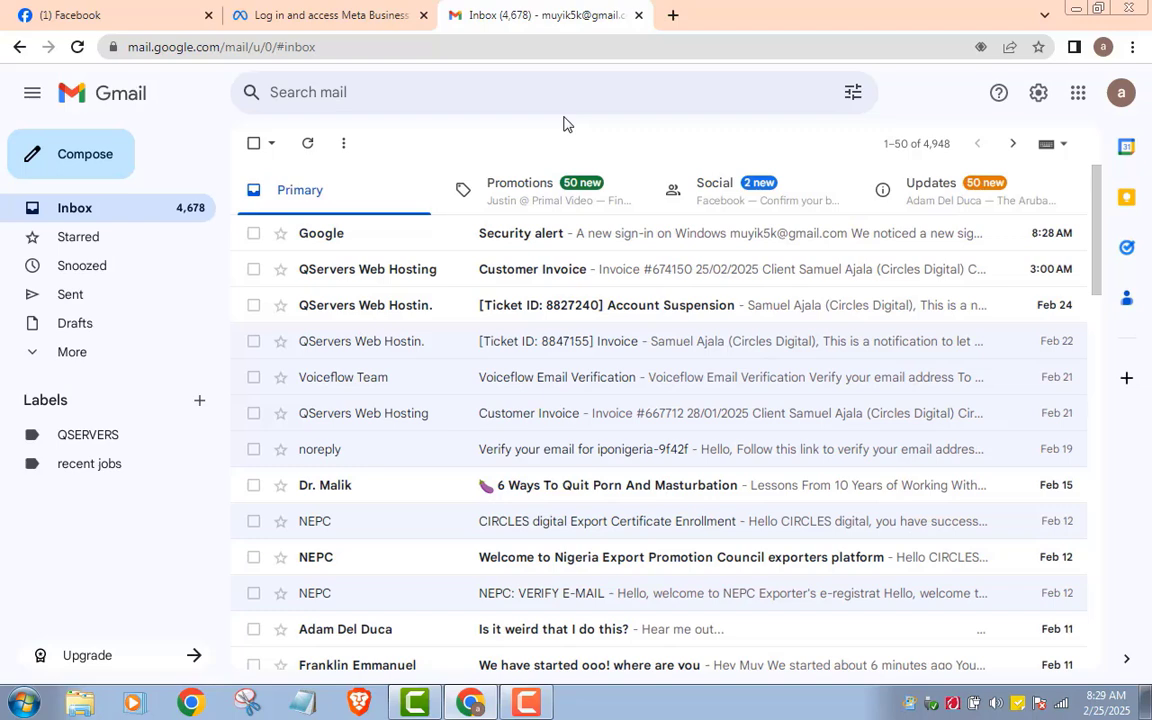
left_click(710, 207)
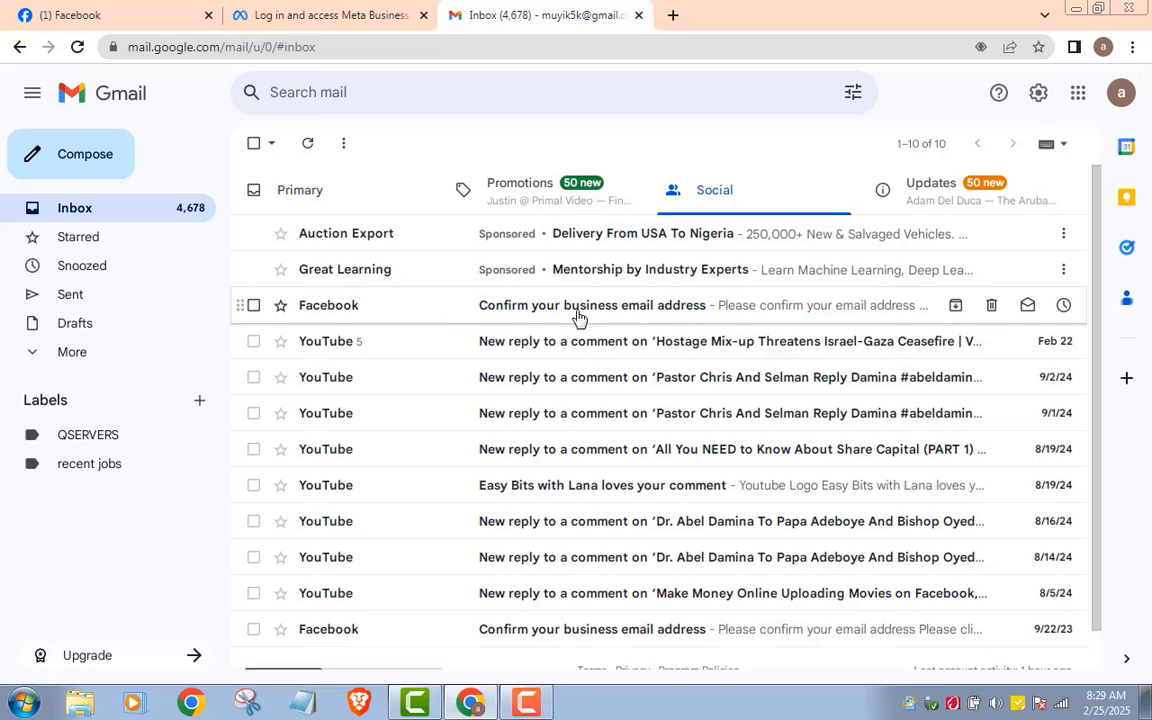
left_click(578, 317)
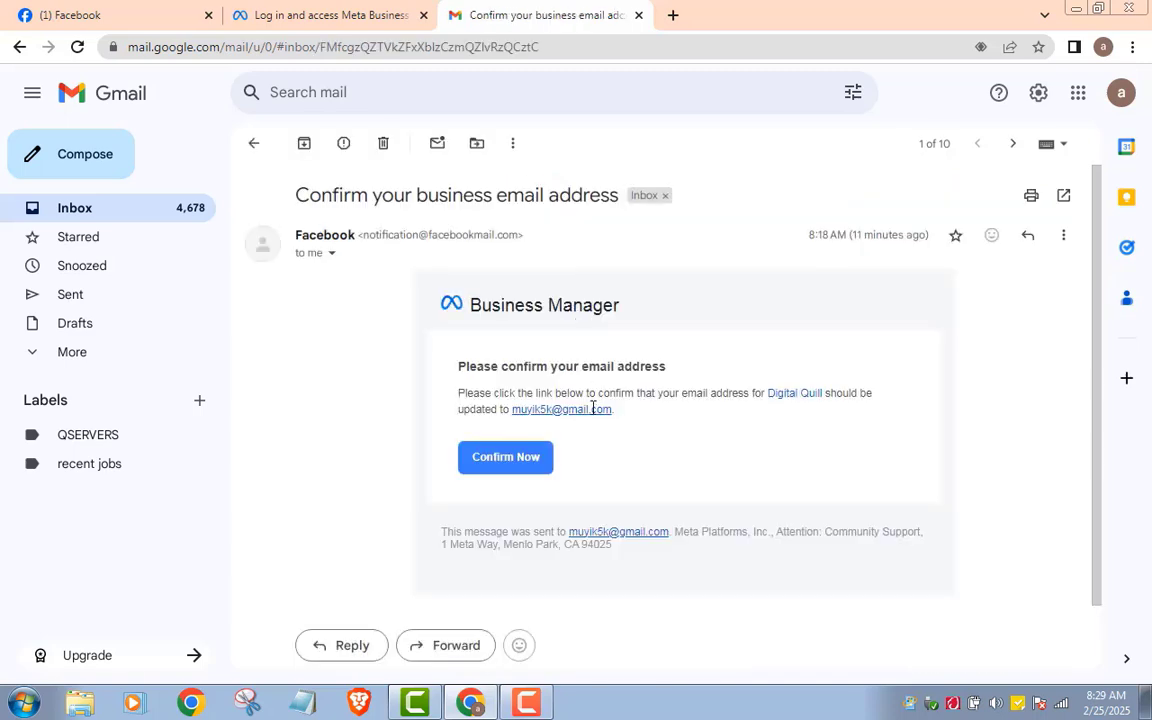
left_click(507, 465)
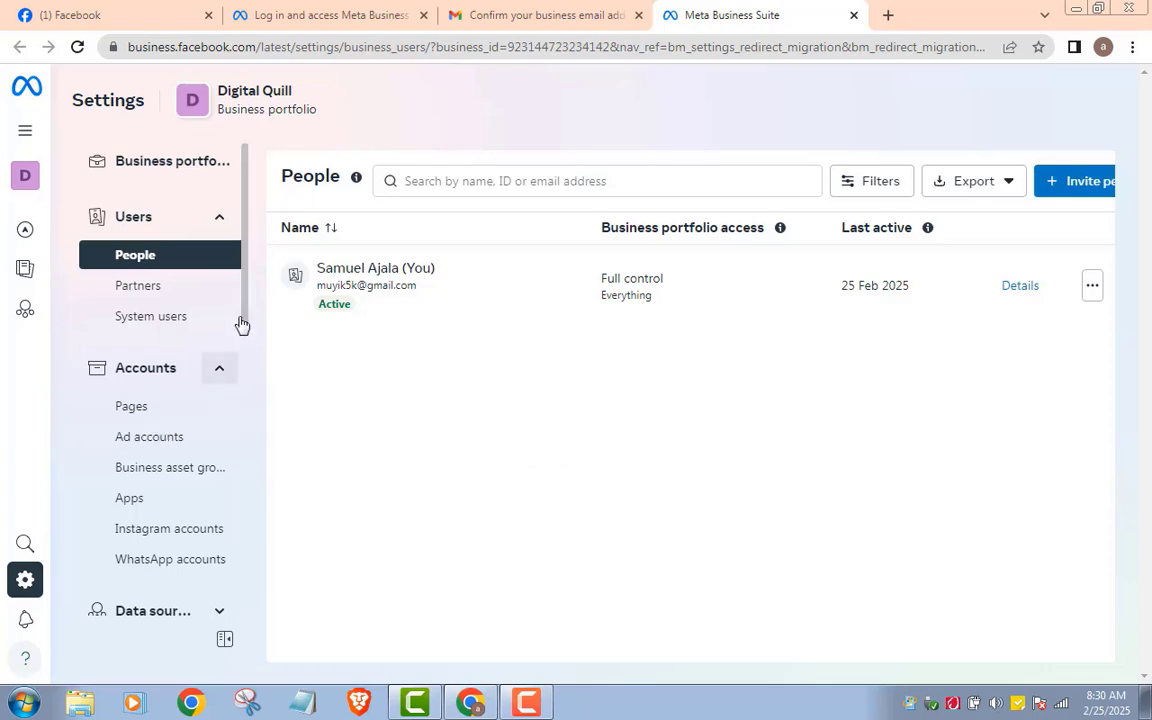
Step: Open Pages under Accounts in the Digital Quill settings sidebar
scroll(244, 318, "down", 2)
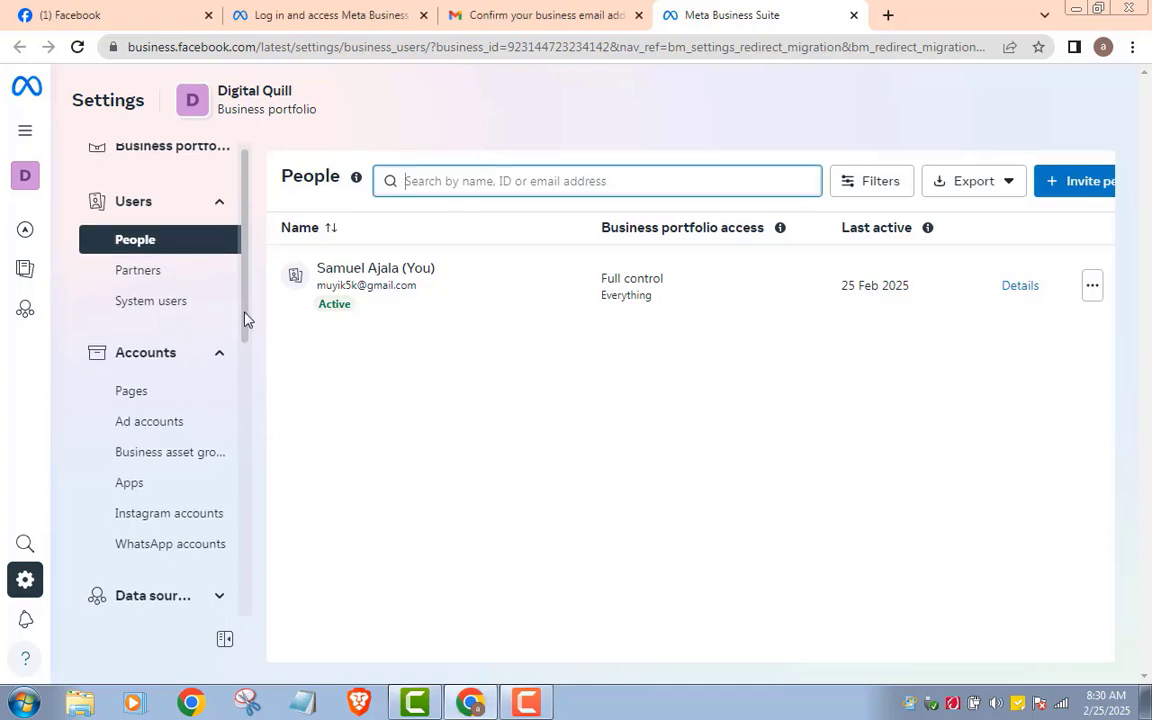
scroll(246, 340, "down", 1)
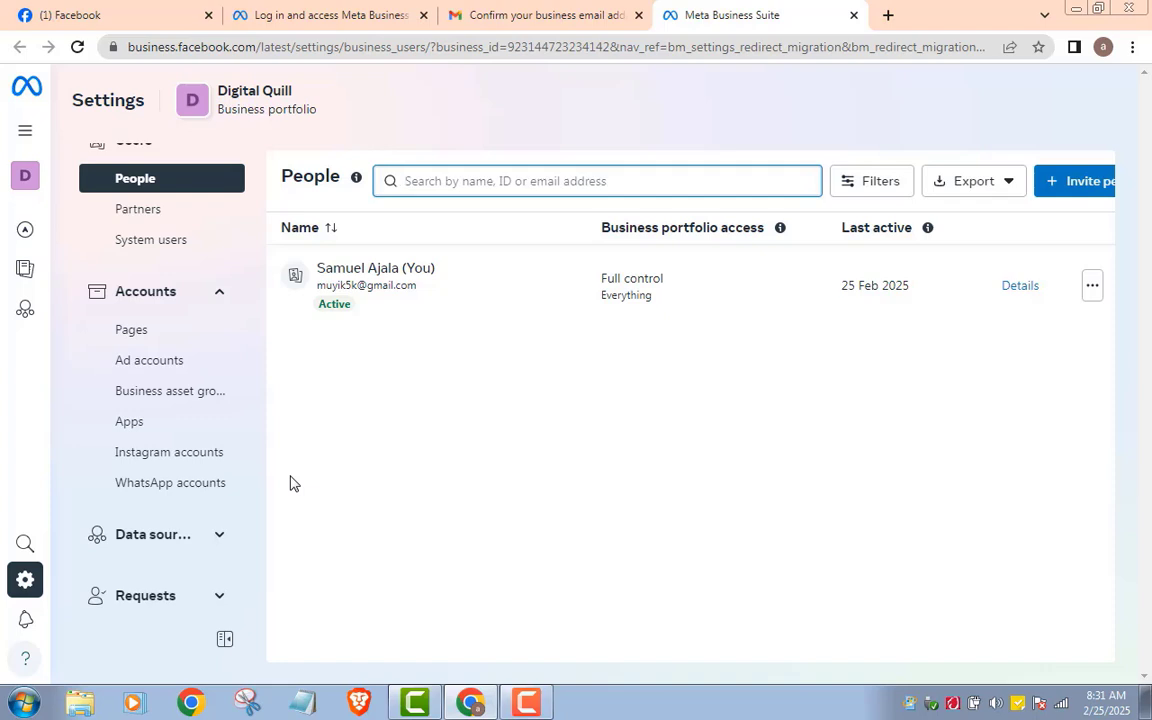
left_click(130, 334)
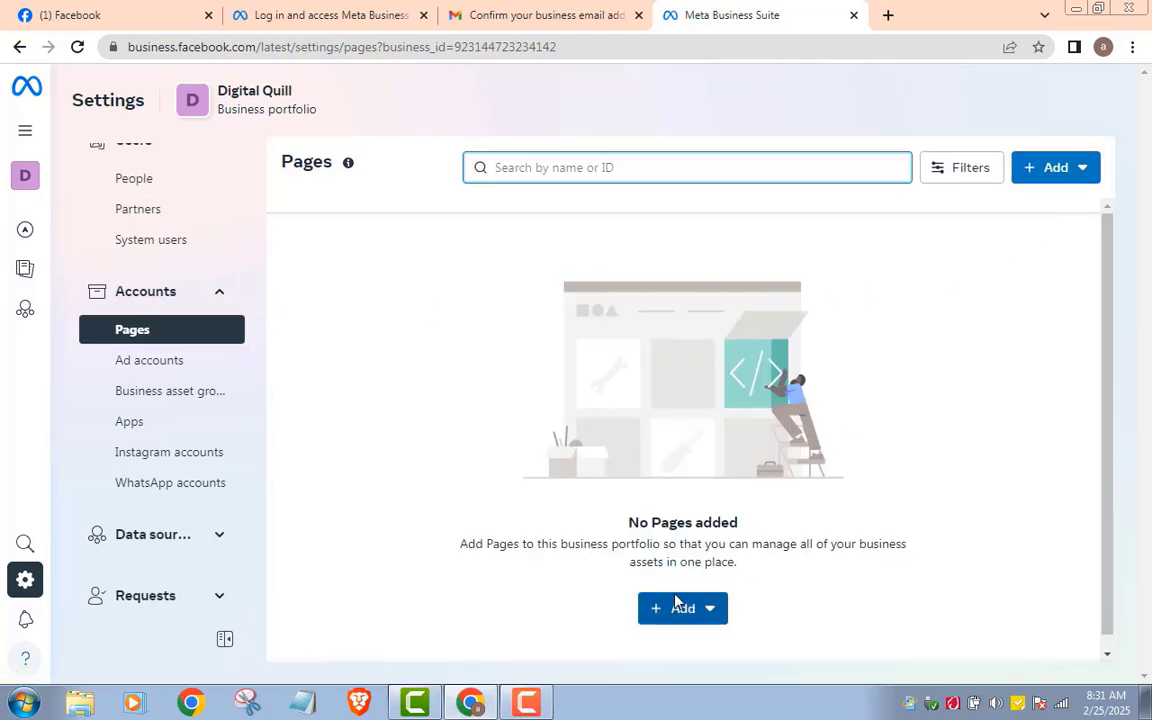
left_click(1084, 170)
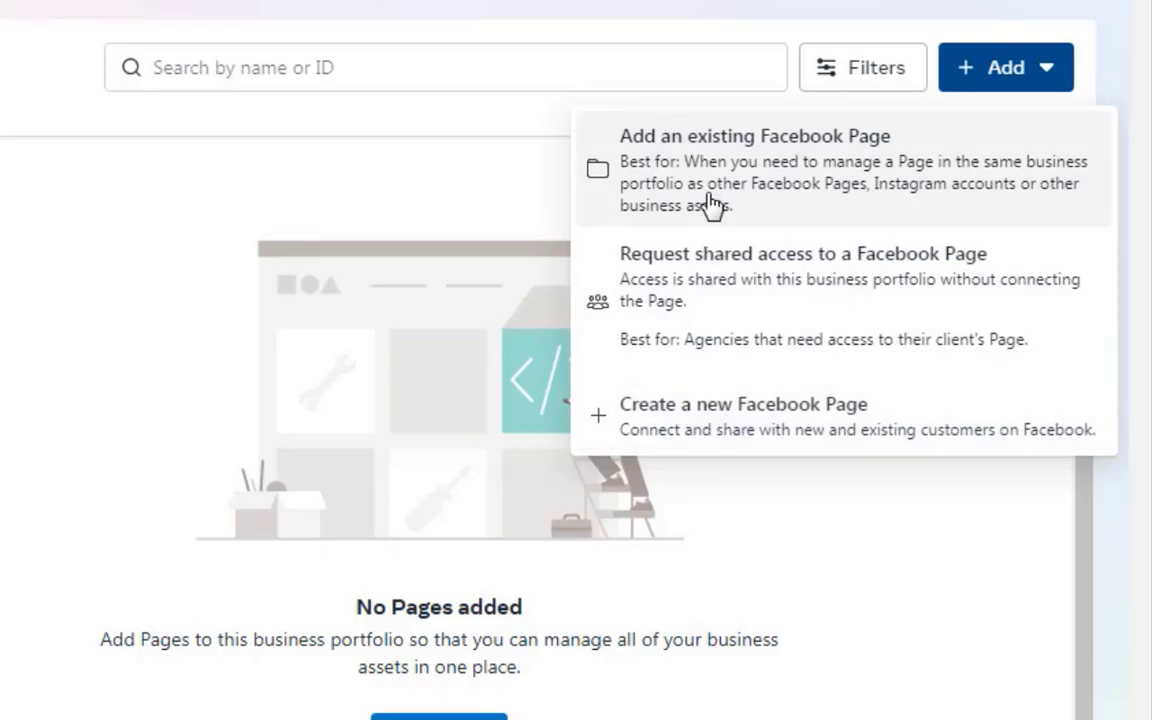
left_click(713, 201)
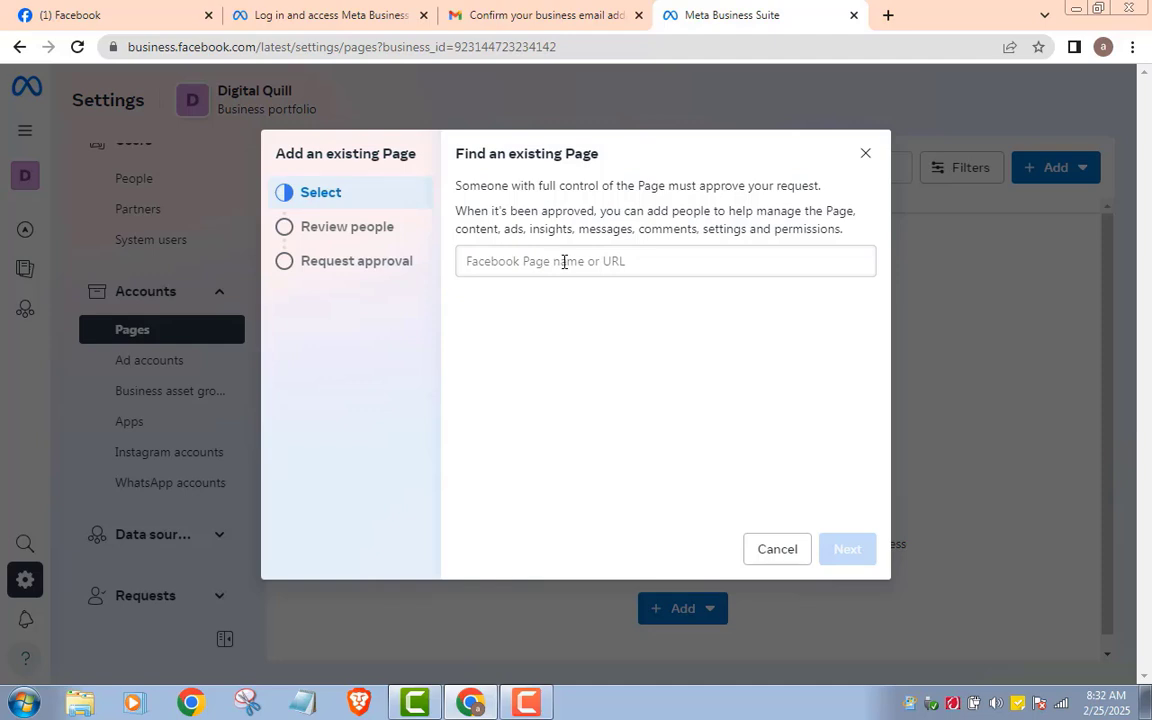
left_click(564, 262)
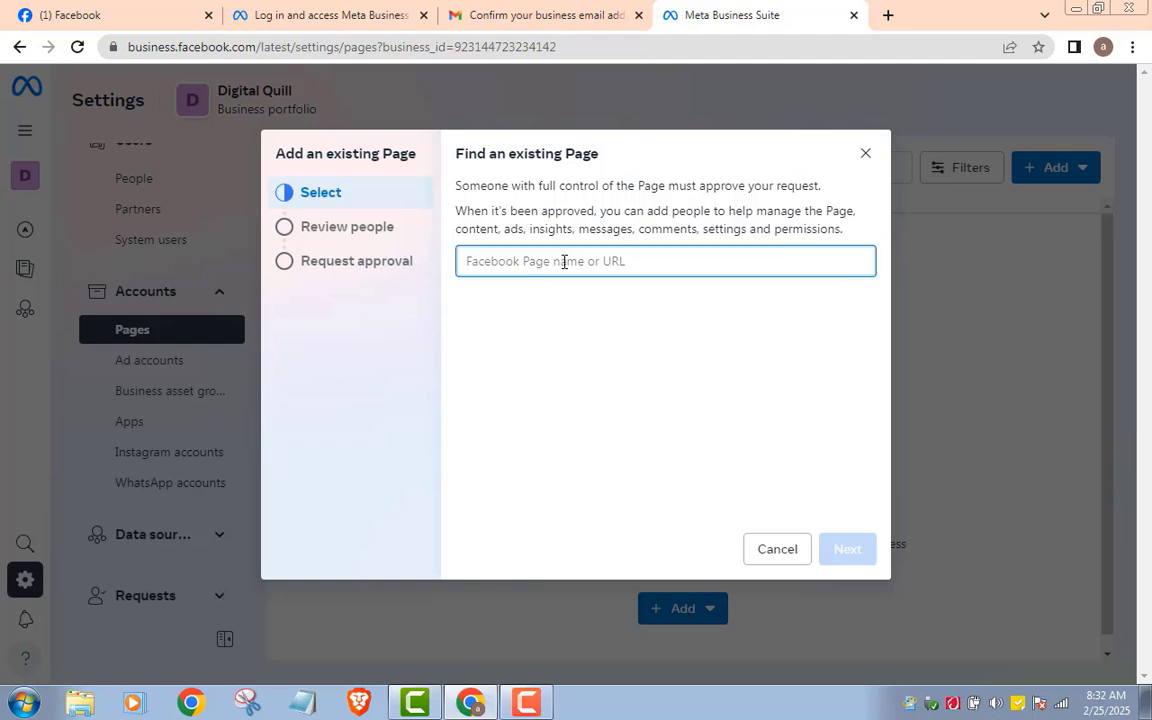
type("gg")
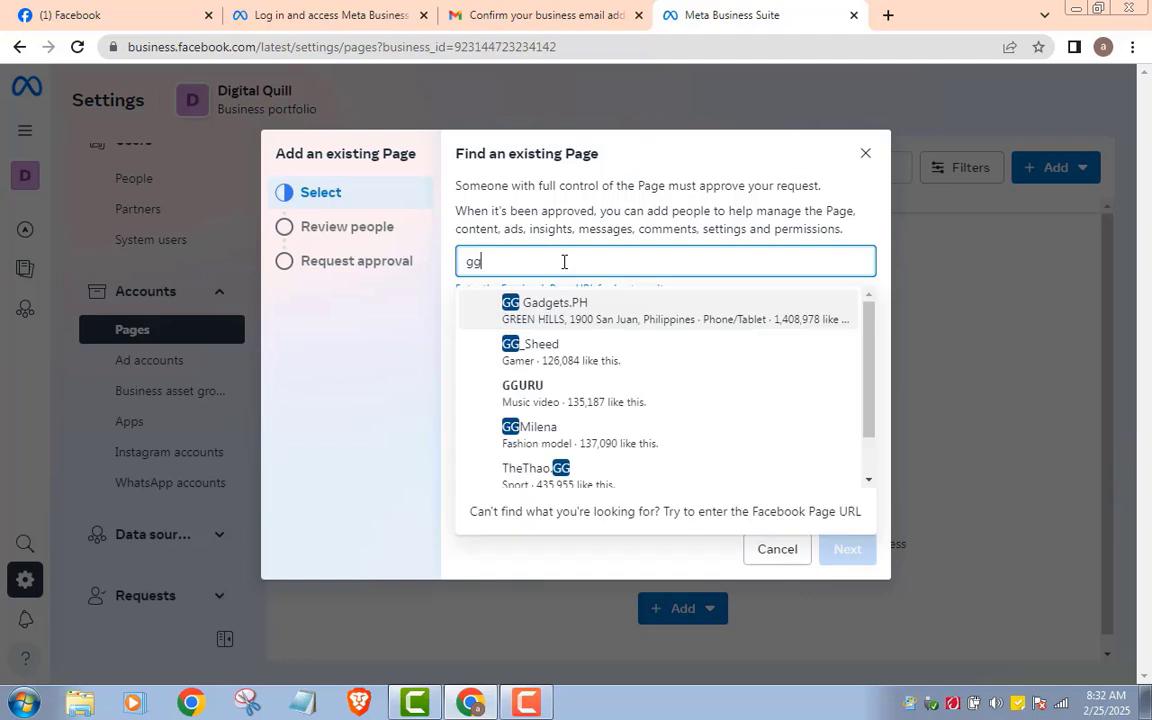
left_click(590, 332)
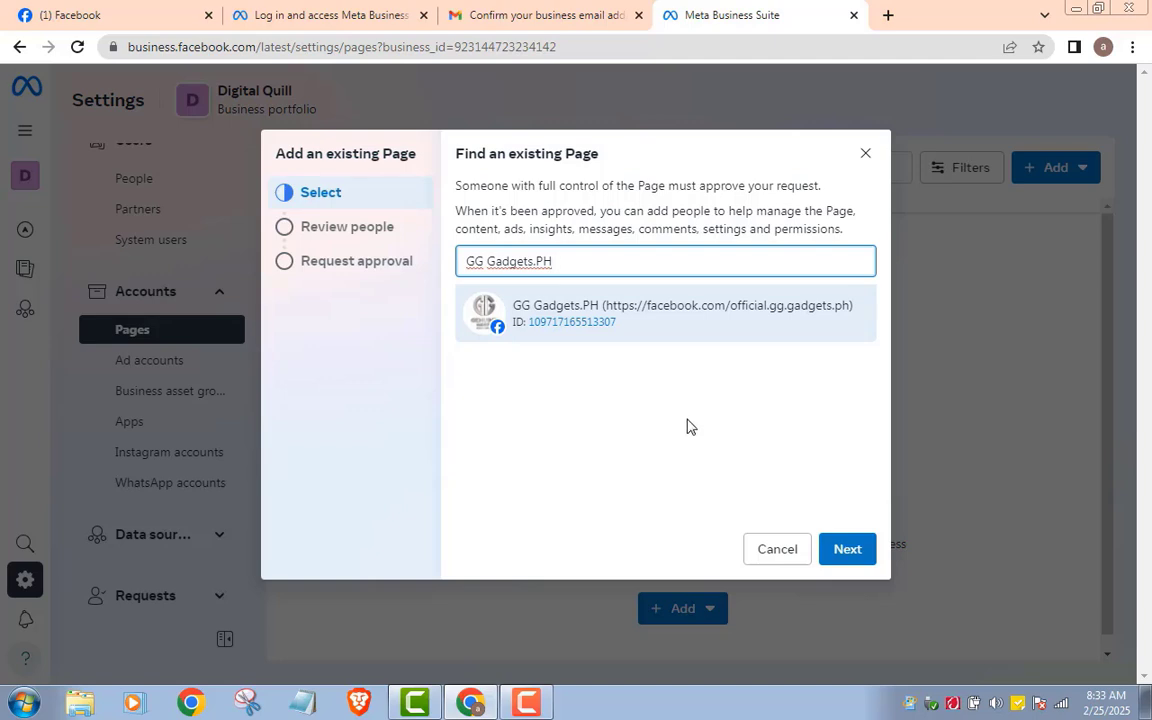
left_click(865, 157)
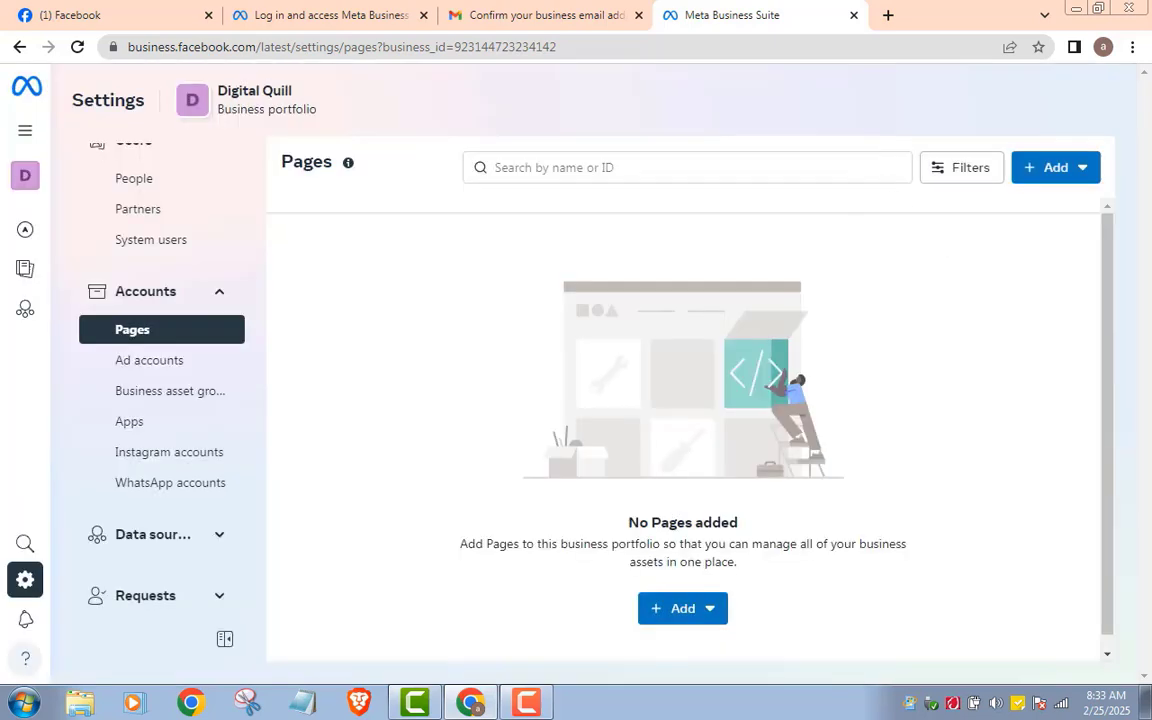
Step: Start a new Facebook Page named 'Digital Quill' with category Business consultant
left_click(1085, 170)
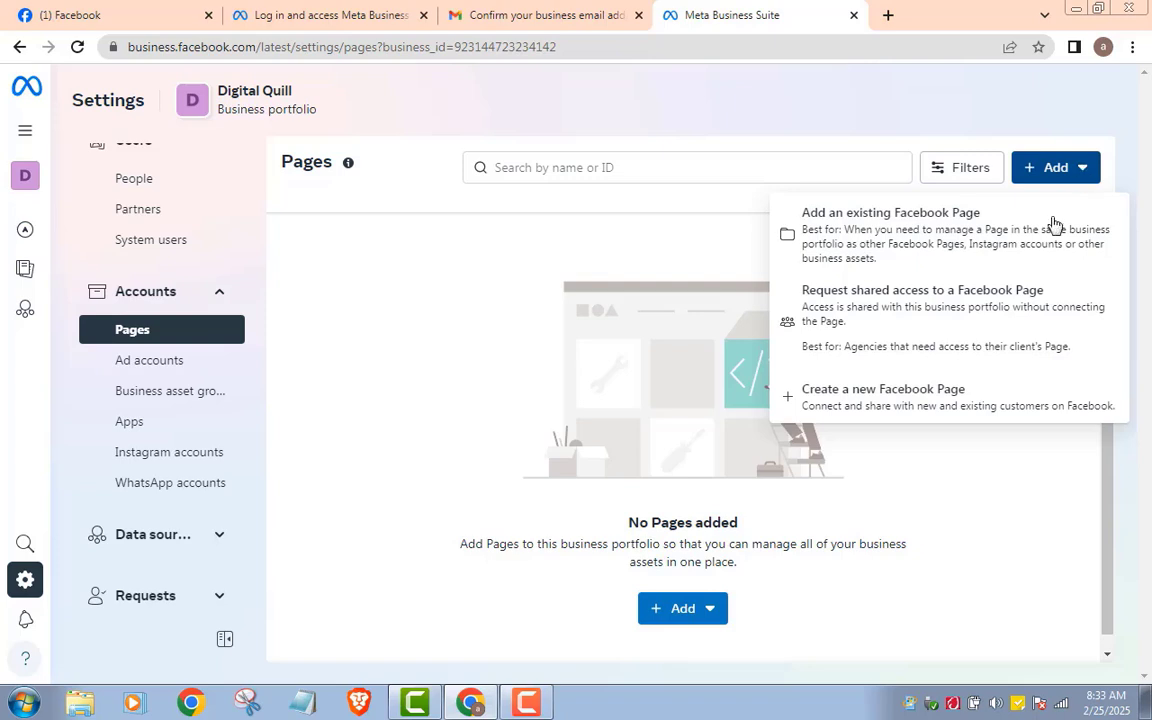
left_click(895, 405)
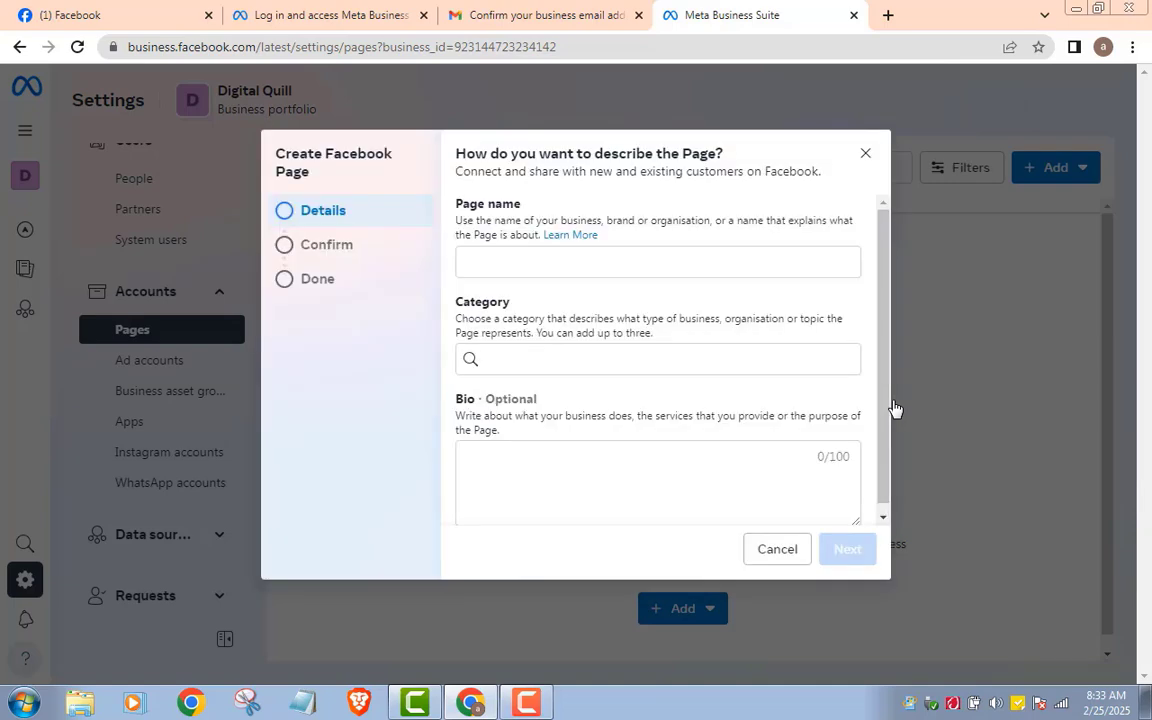
left_click(535, 264)
type("Digital Quill")
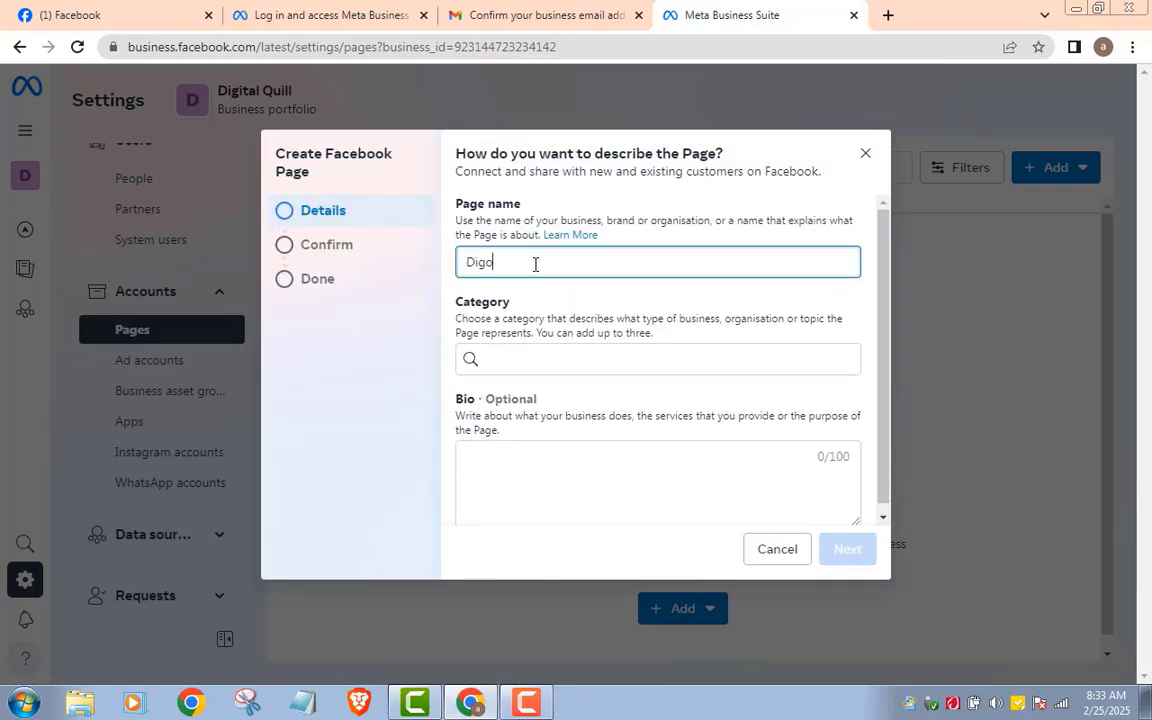
left_click(516, 363)
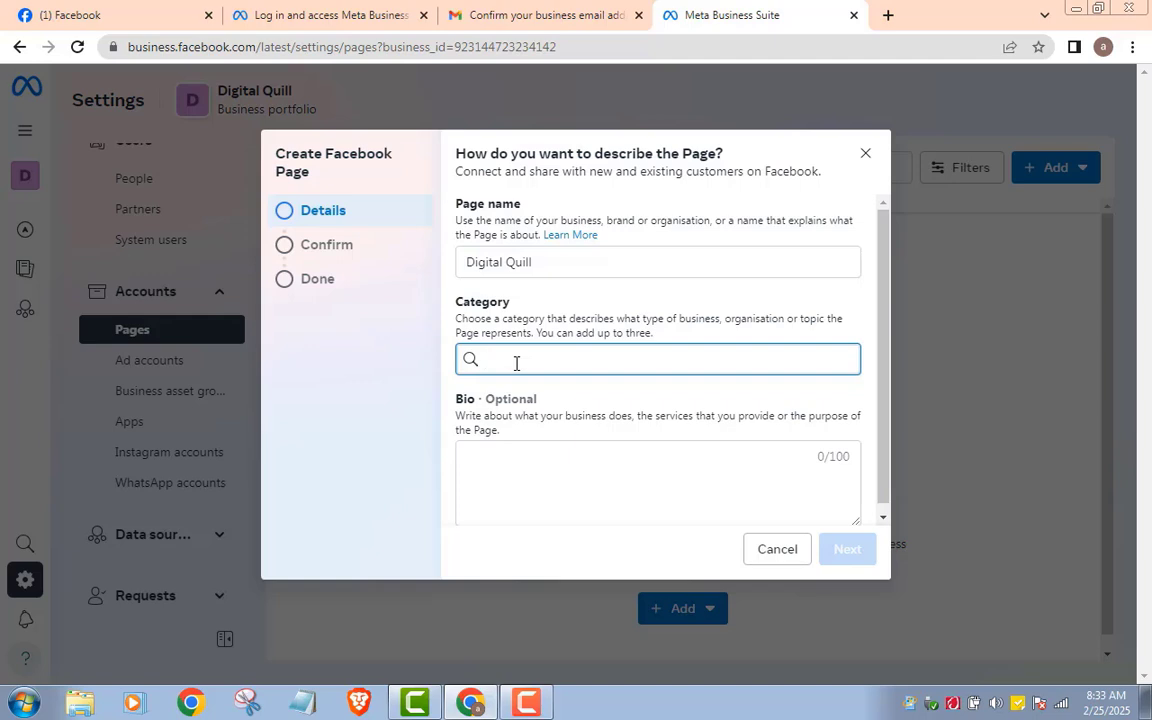
type("Busi")
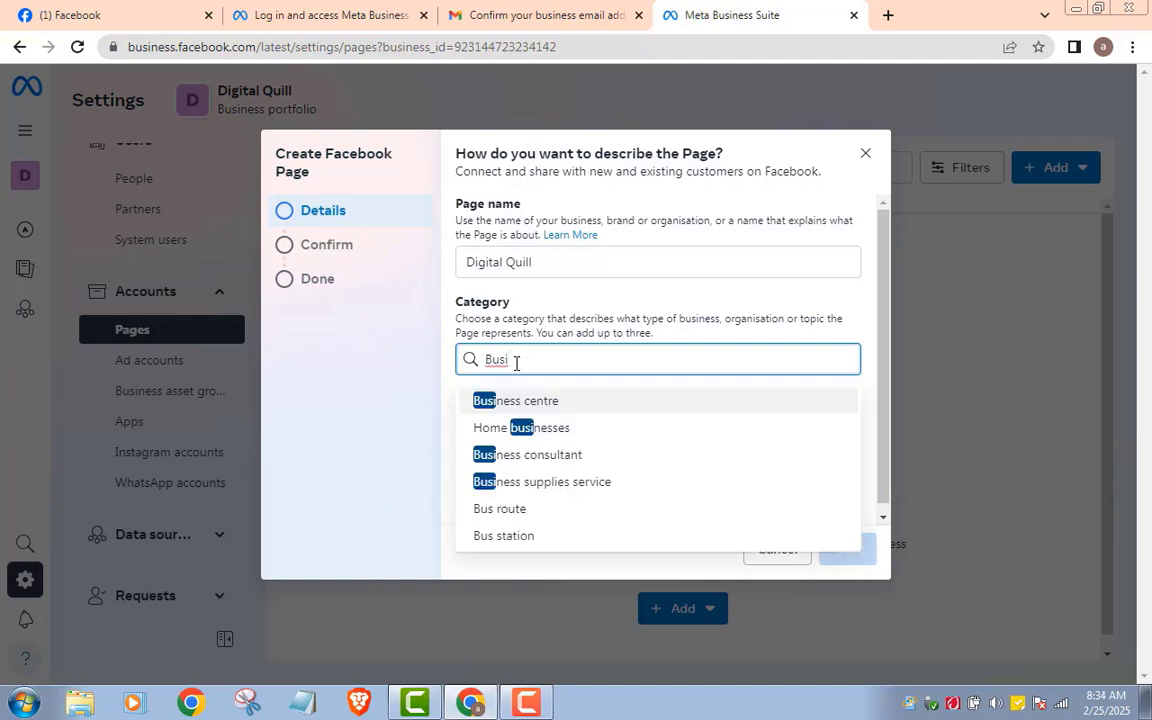
left_click(537, 465)
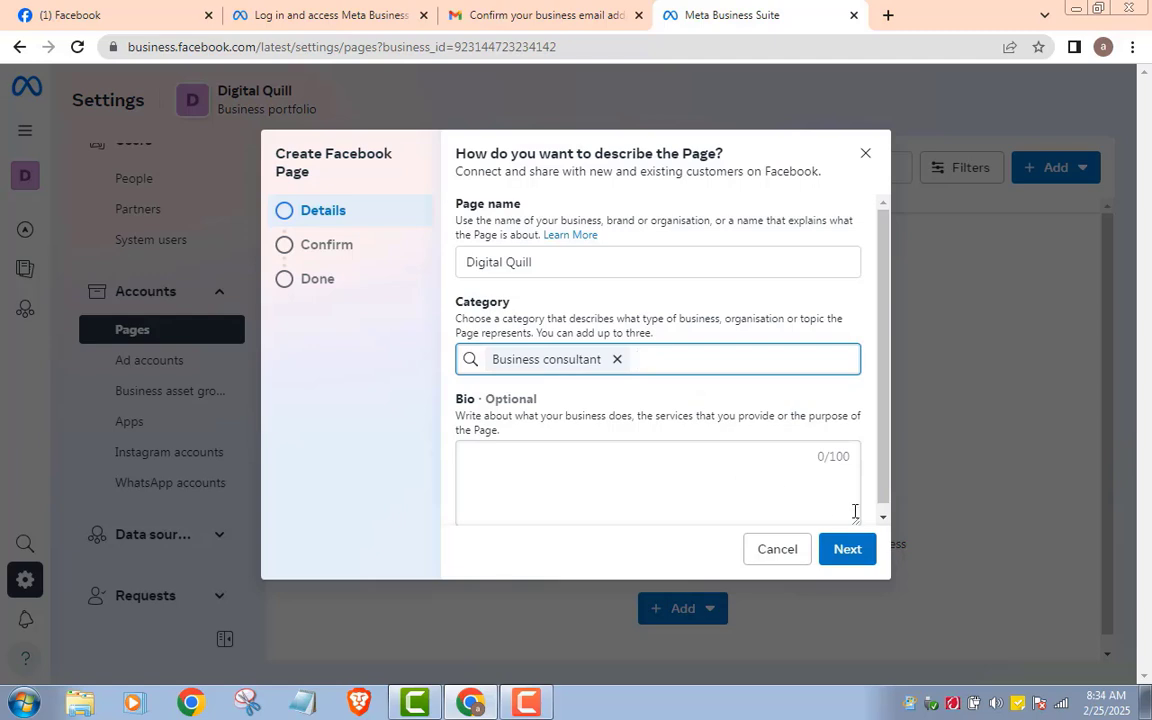
Step: Accept the terms, create the Digital Quill Page, and close the success message
left_click(845, 551)
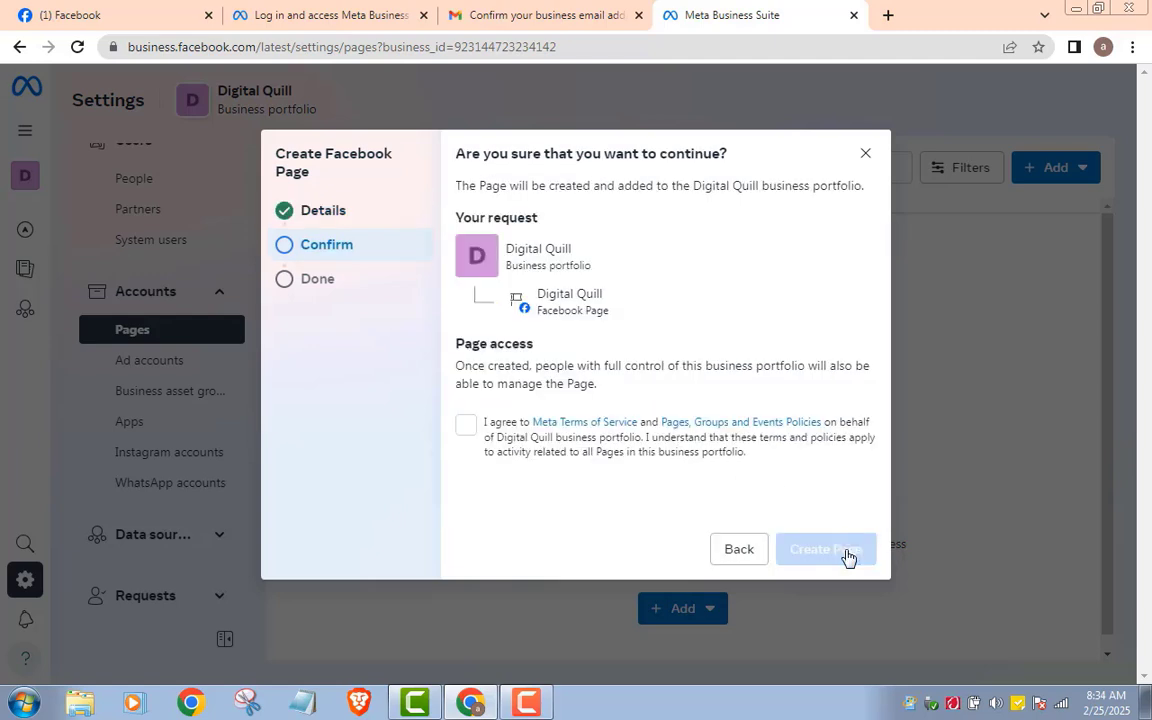
left_click(466, 428)
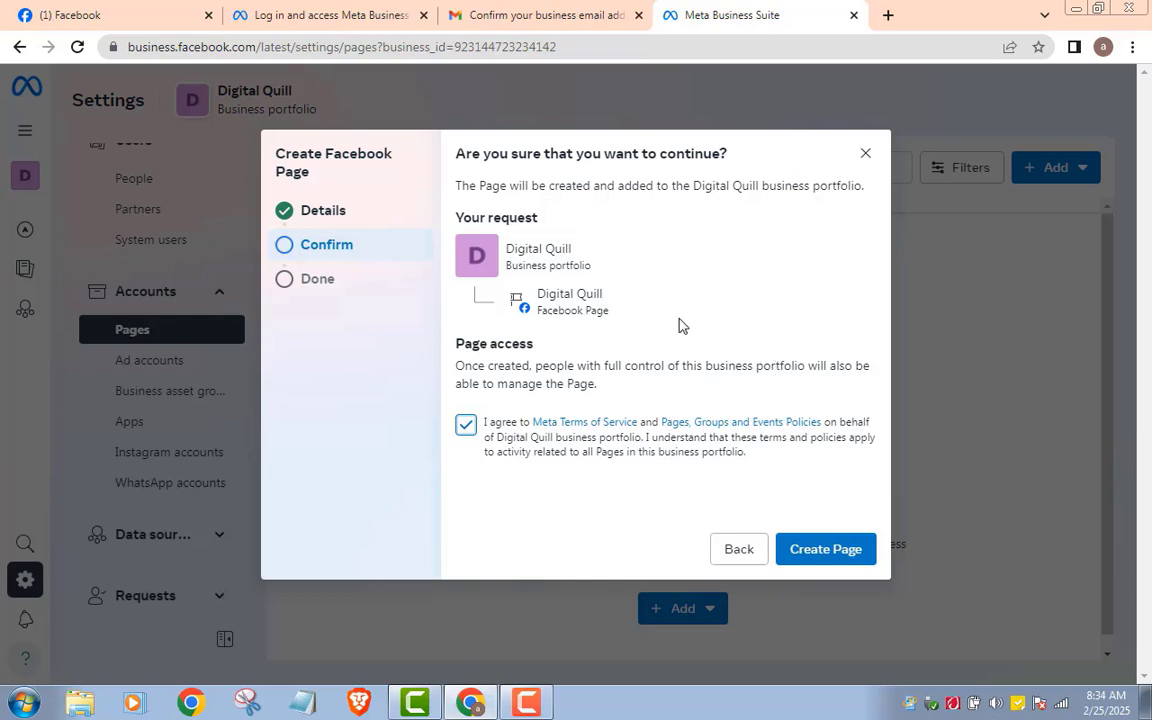
left_click(840, 554)
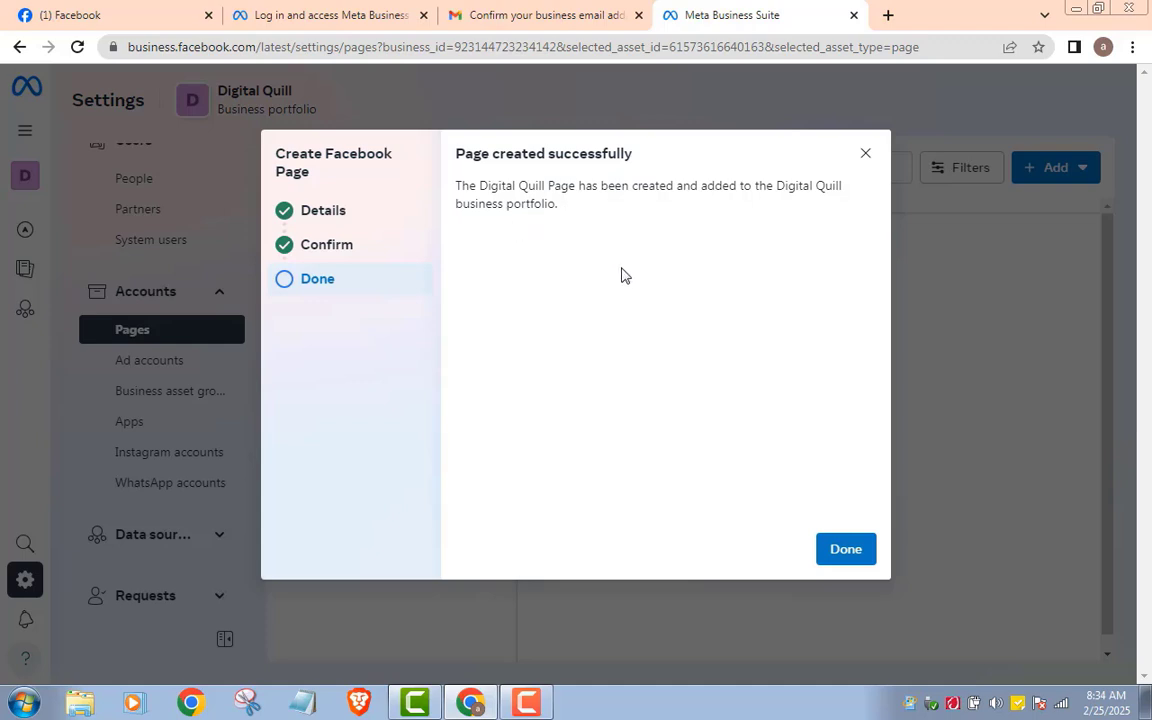
left_click(846, 550)
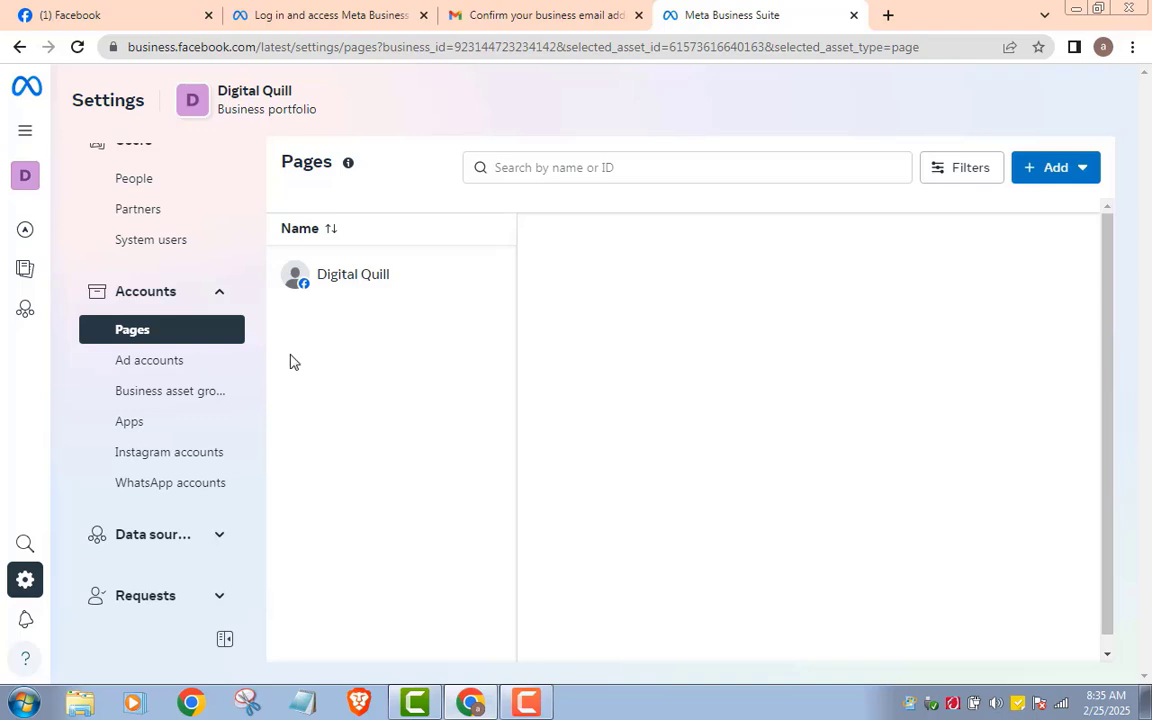
Step: From Ad accounts, start a new ad account named 'D Quill' in US dollars
left_click(140, 364)
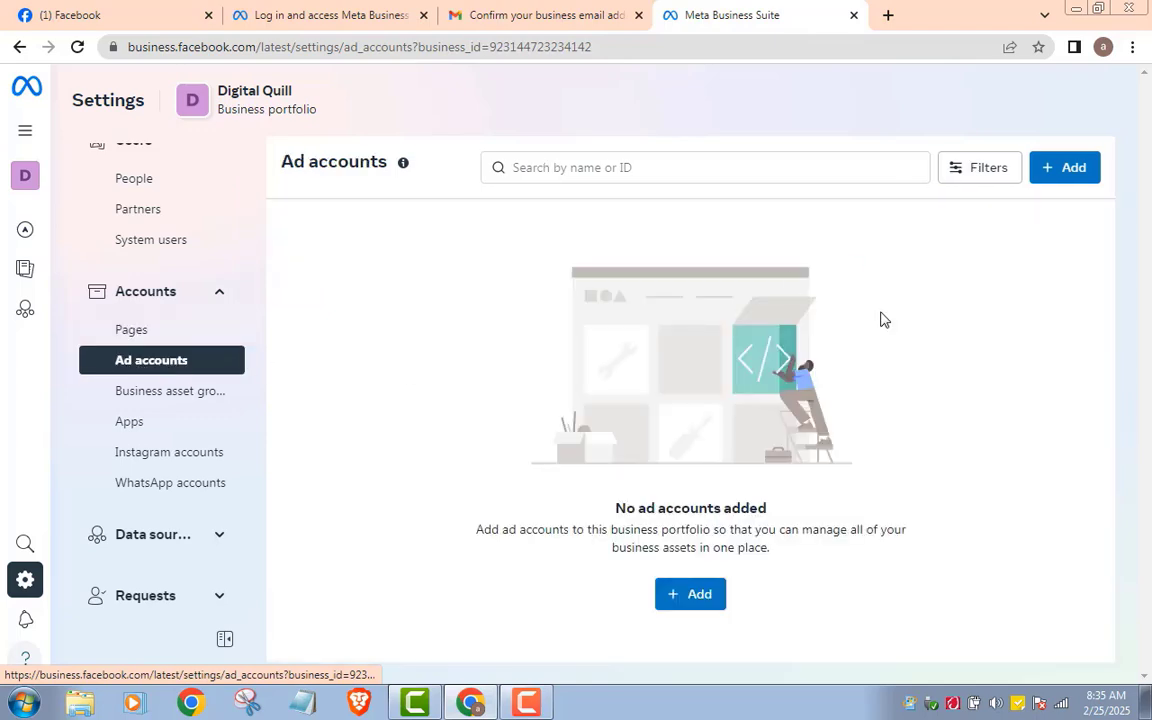
left_click(1066, 170)
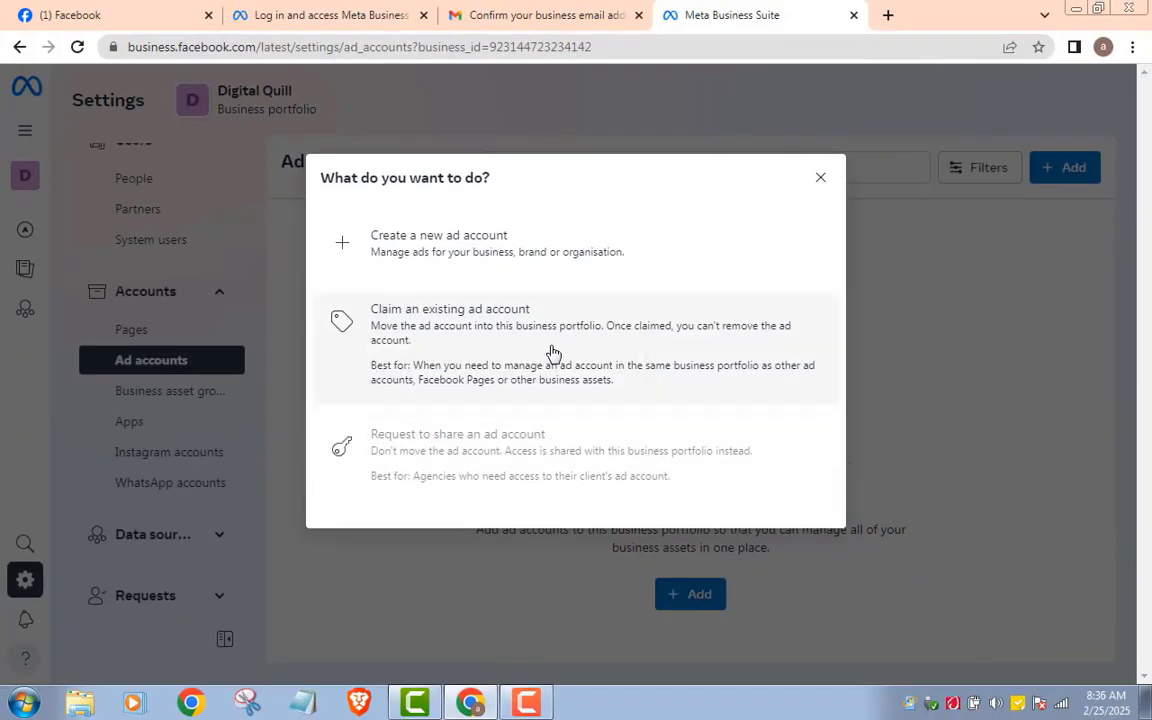
mouse_move(497, 443)
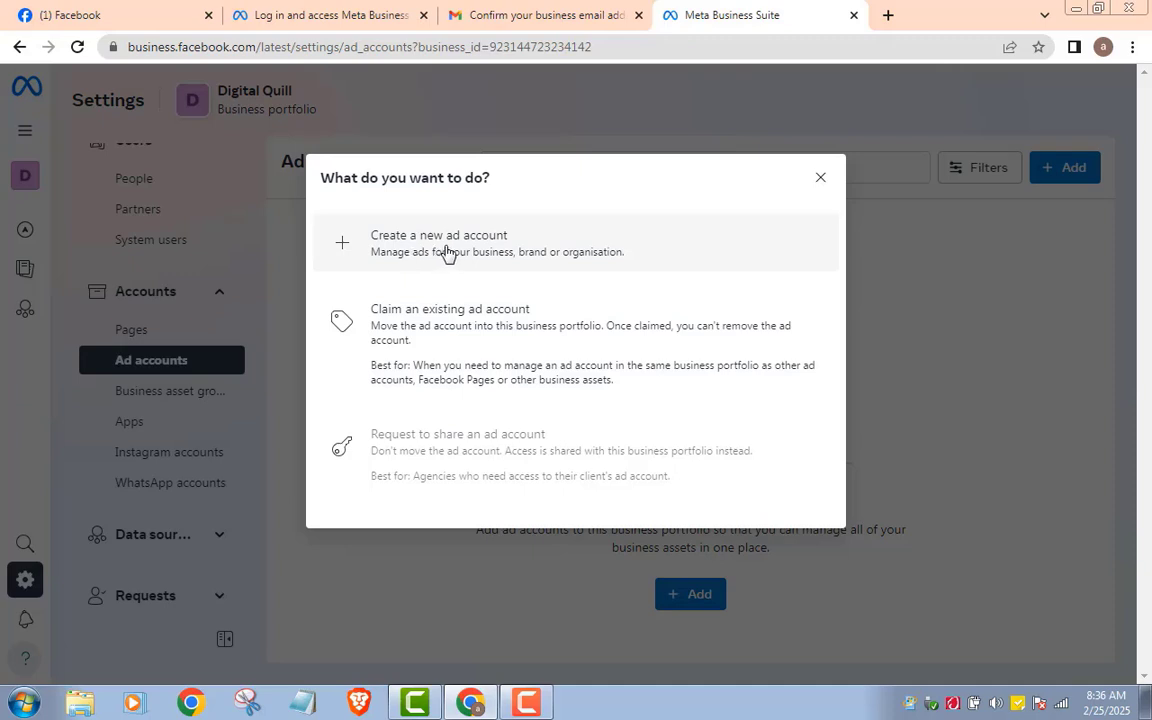
left_click(450, 253)
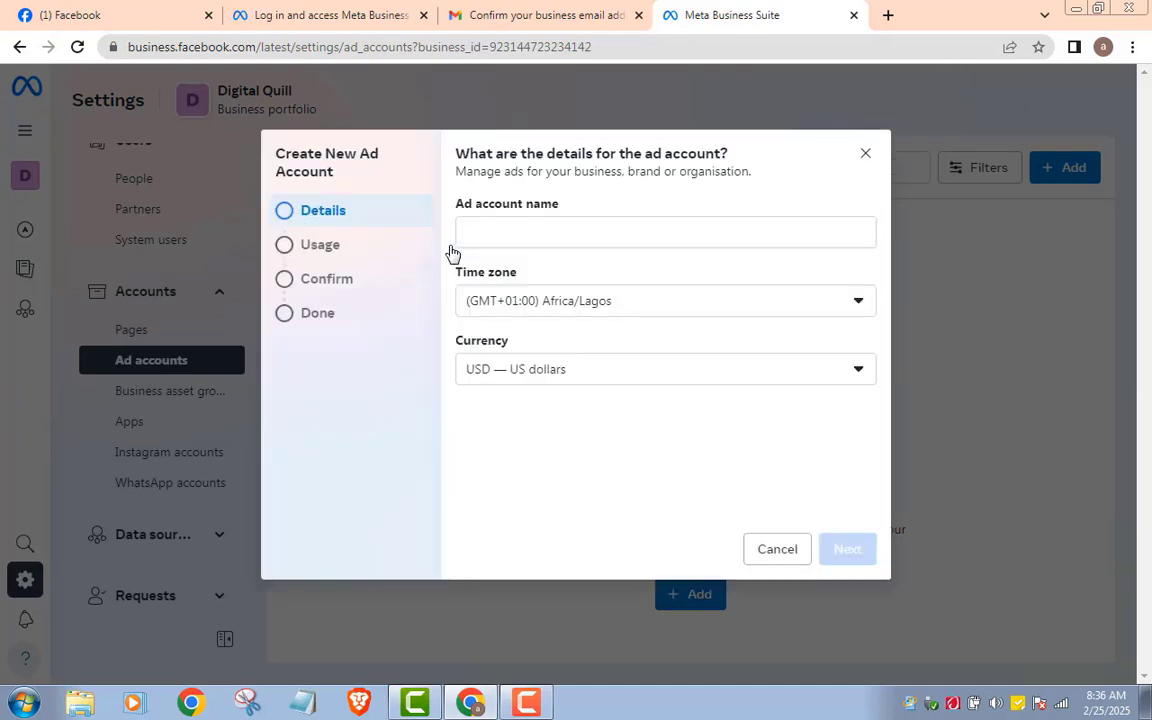
left_click(493, 235)
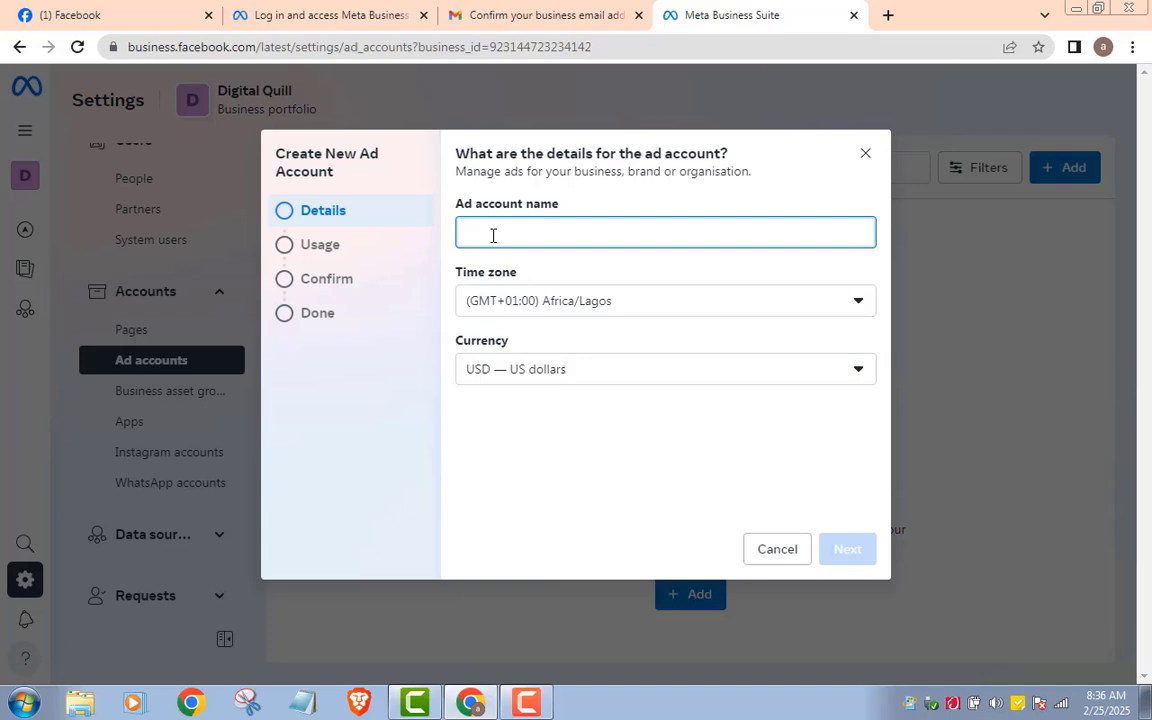
type("d")
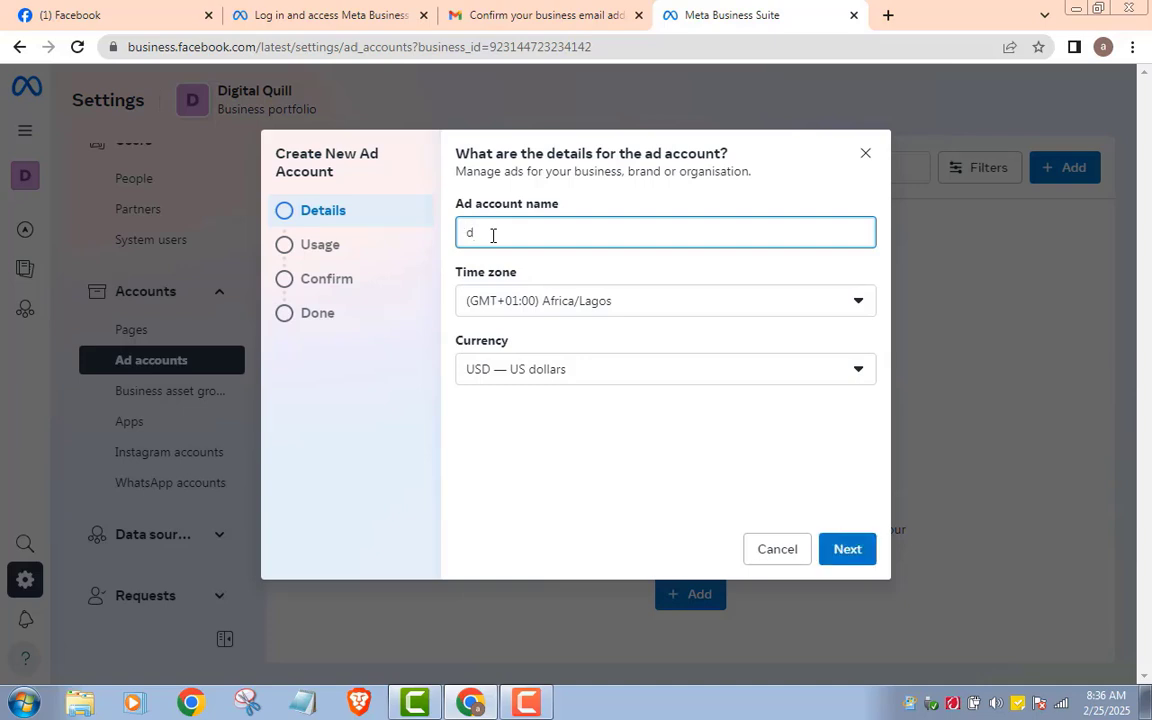
key("BackSpace")
type("DQuill")
left_click(852, 376)
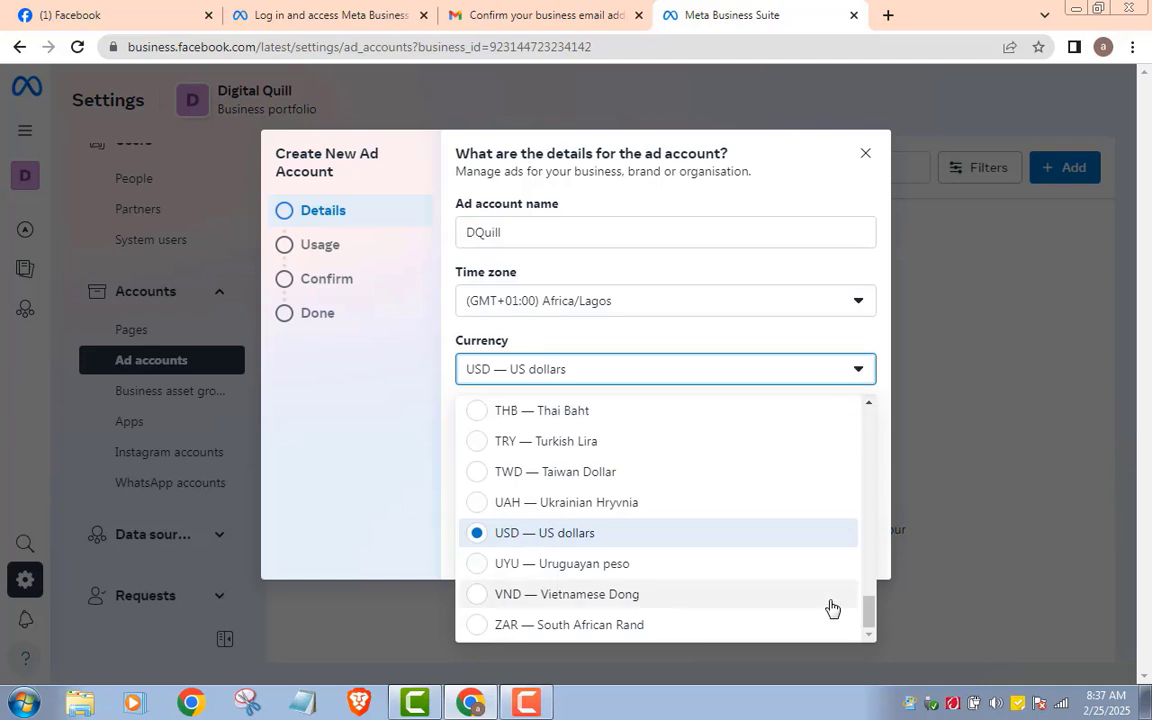
left_click_drag(866, 609, 876, 522)
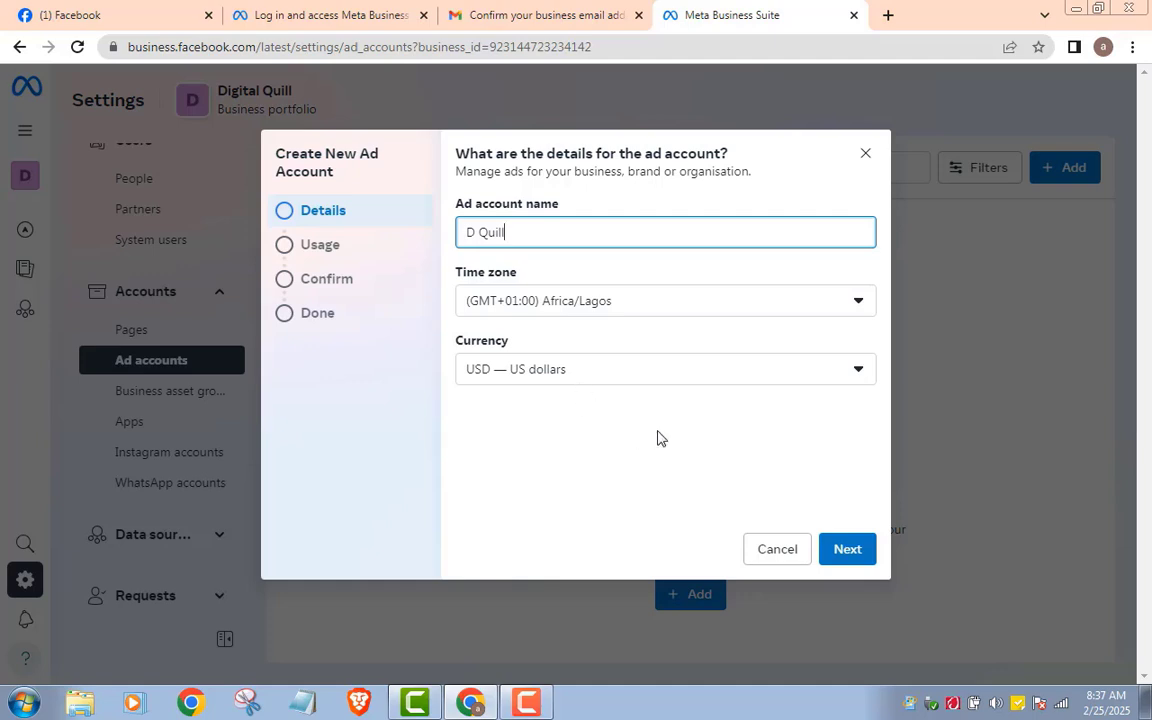
Step: Keep My business usage, accept the advertising terms, and create the D Quill ad account
left_click(846, 548)
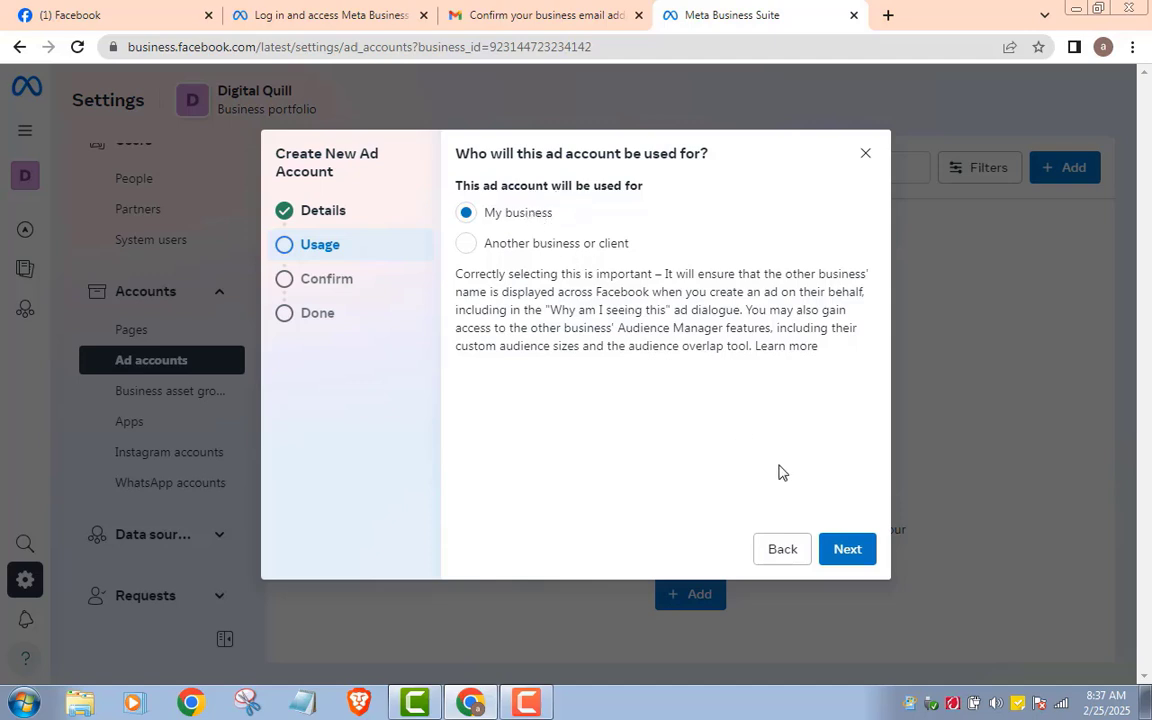
left_click(847, 551)
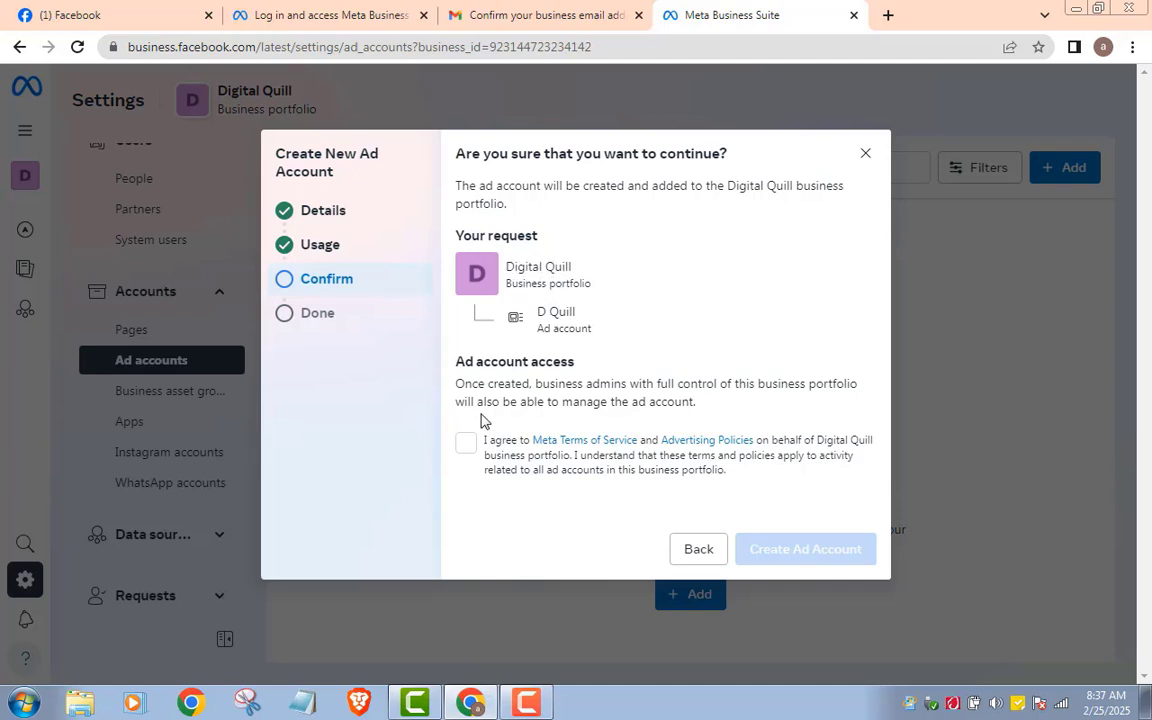
left_click(466, 446)
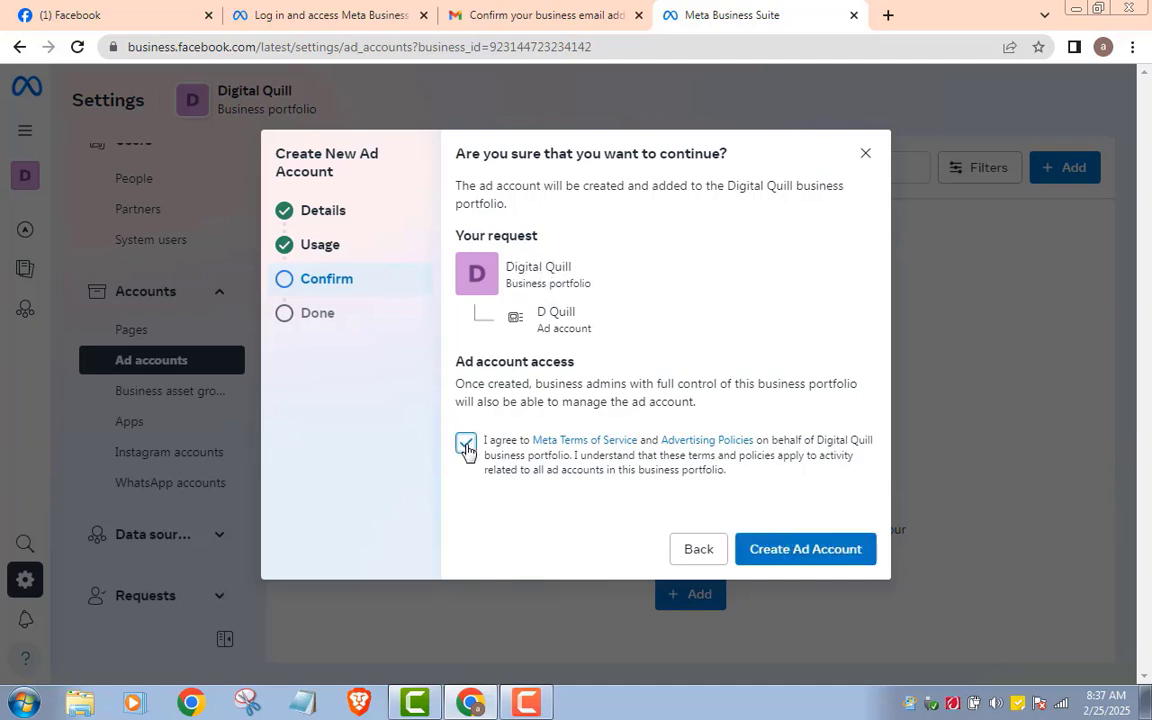
left_click(792, 552)
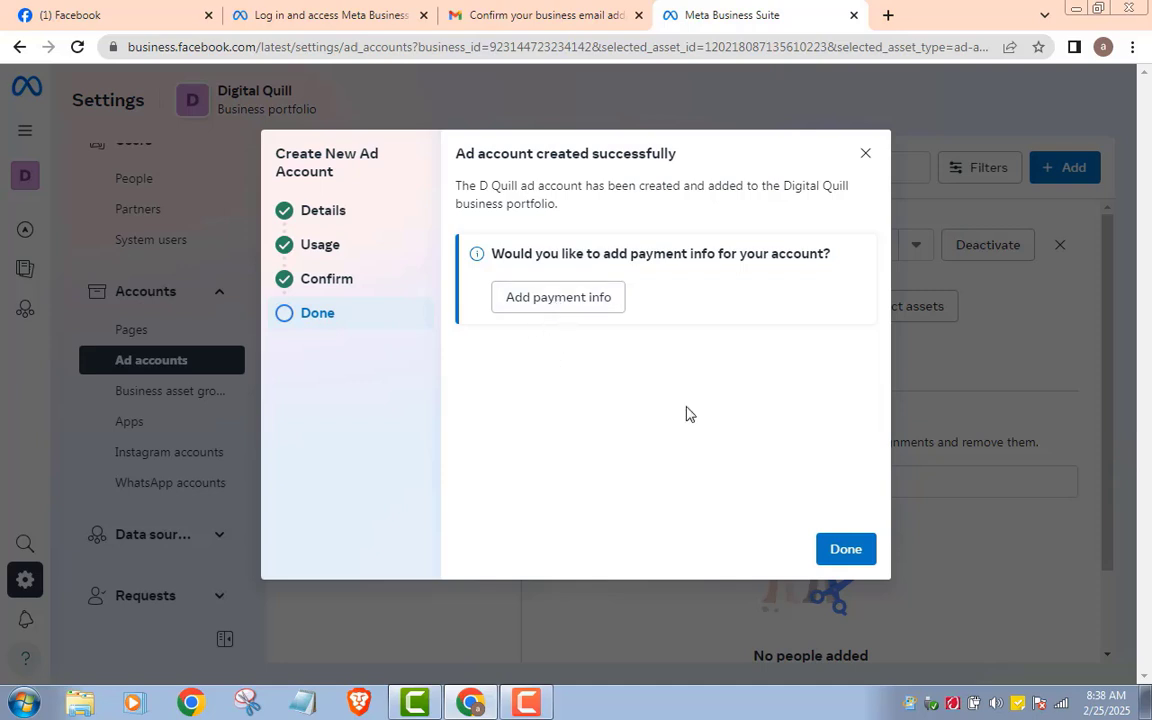
Step: Close the ad account message, then accept the terms and begin claiming an Instagram account
left_click(846, 549)
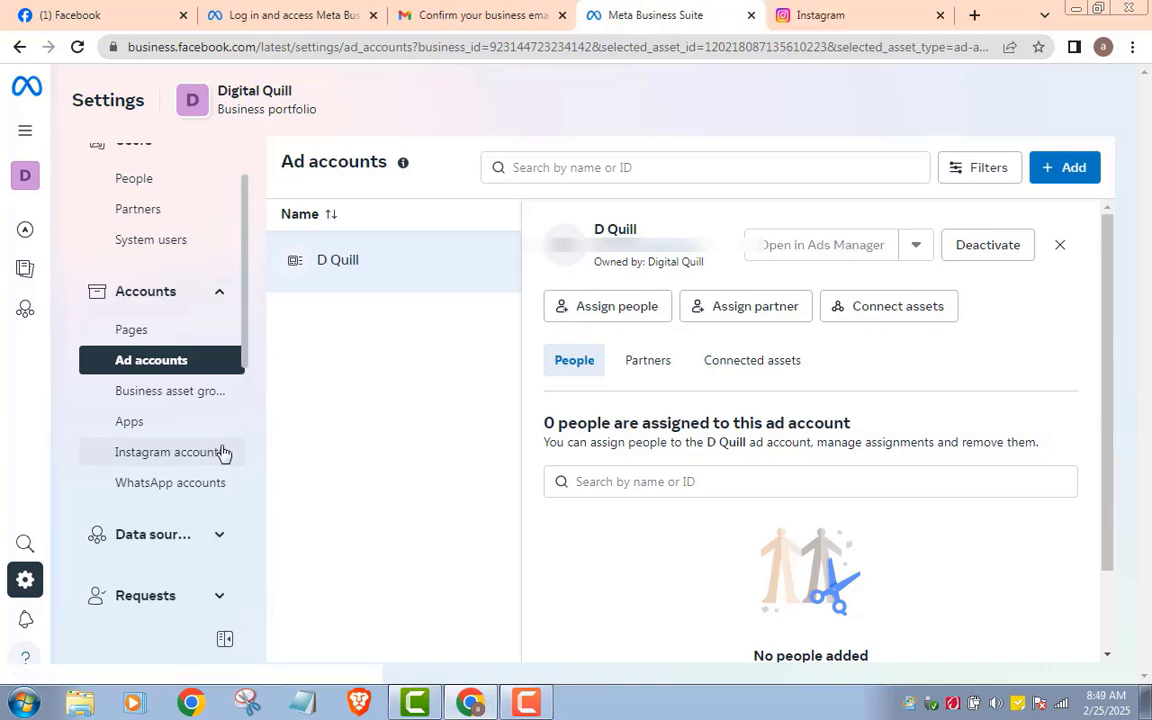
left_click(155, 460)
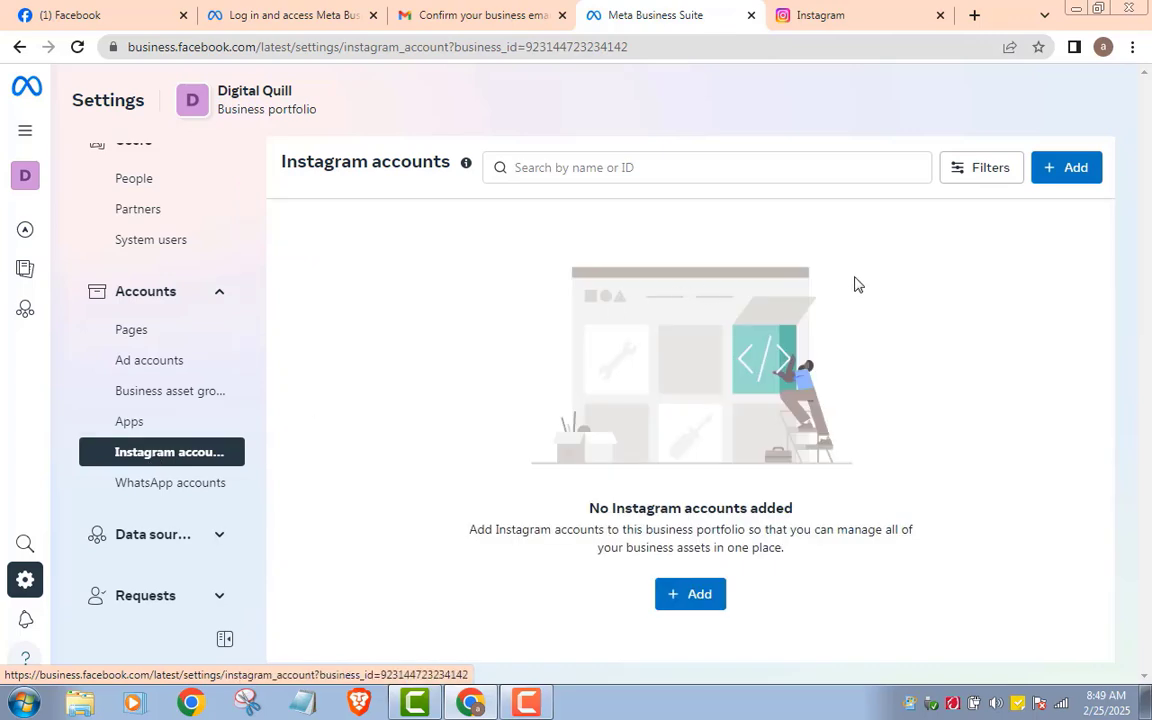
left_click(1065, 170)
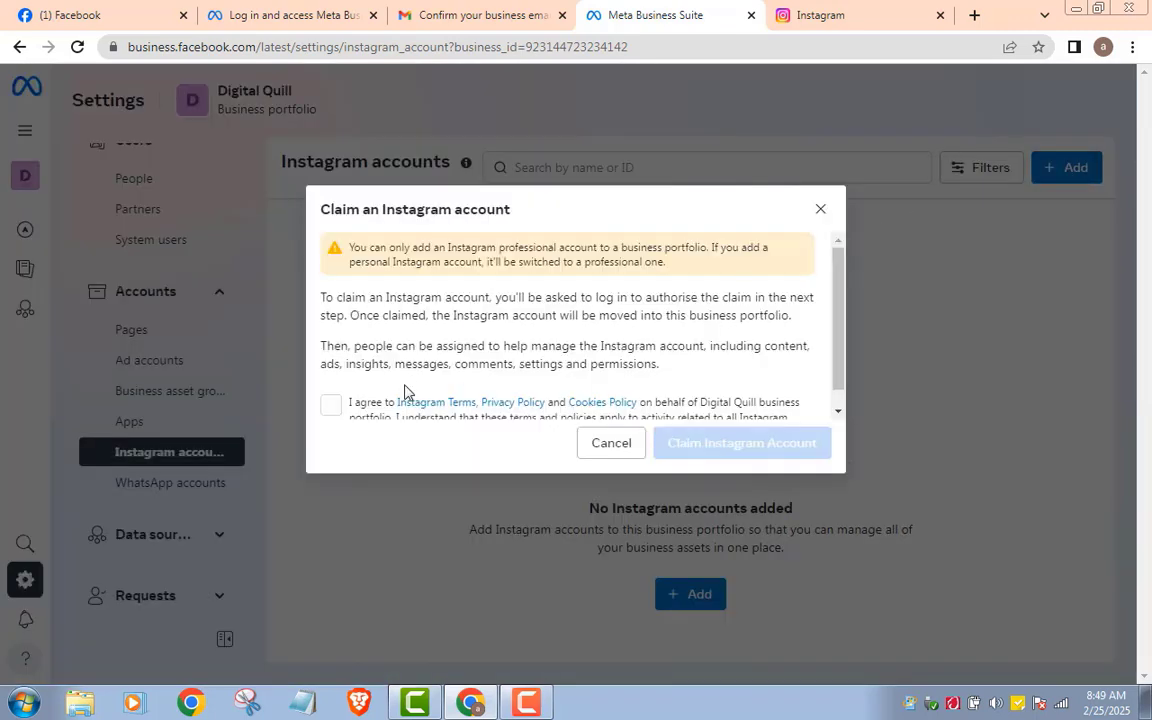
left_click(331, 405)
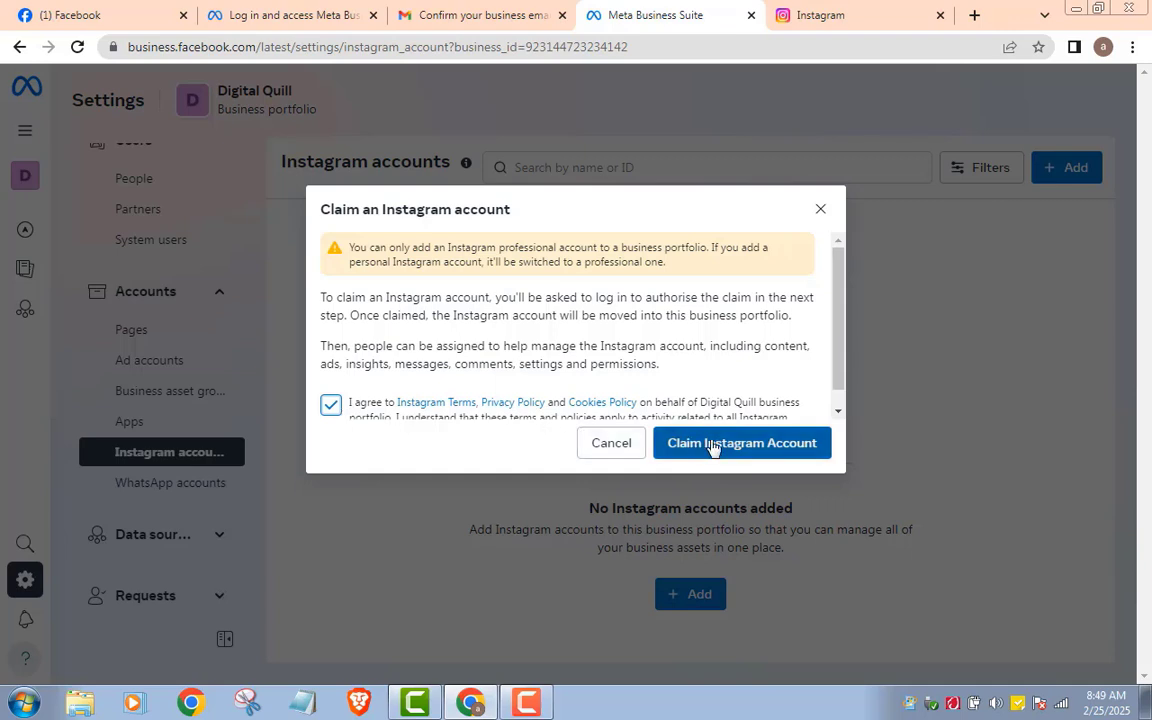
left_click(742, 451)
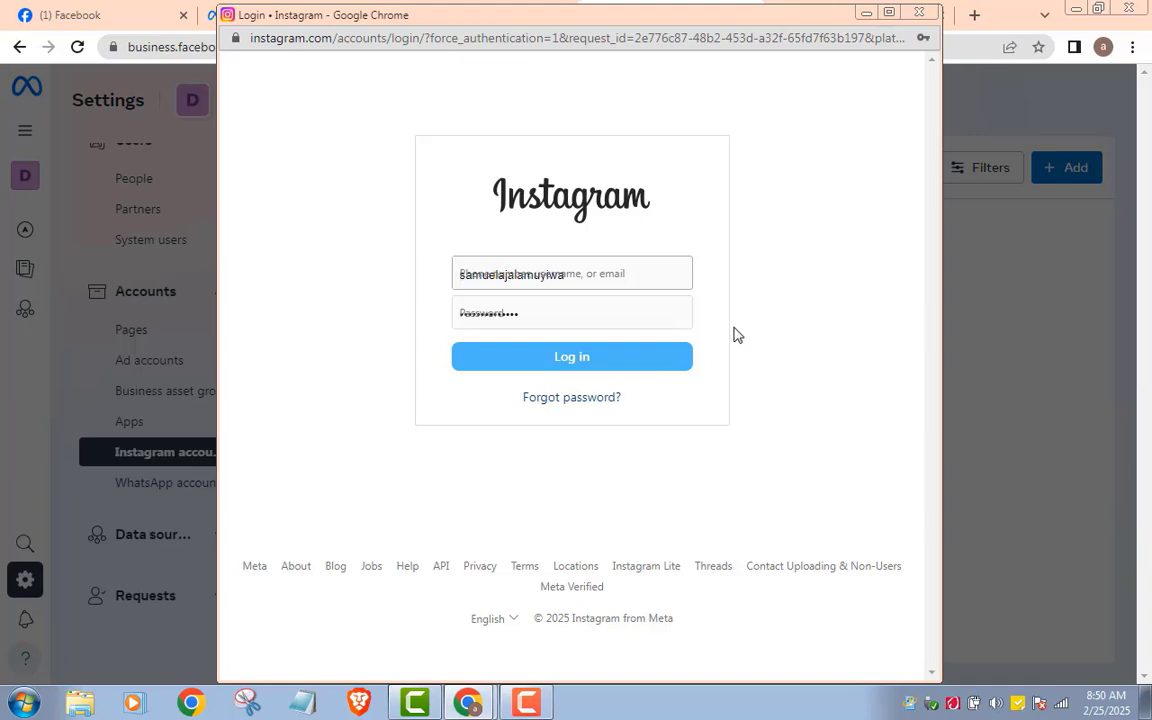
Step: Log in with the autofilled Instagram details and choose the Creator account type
left_click(588, 366)
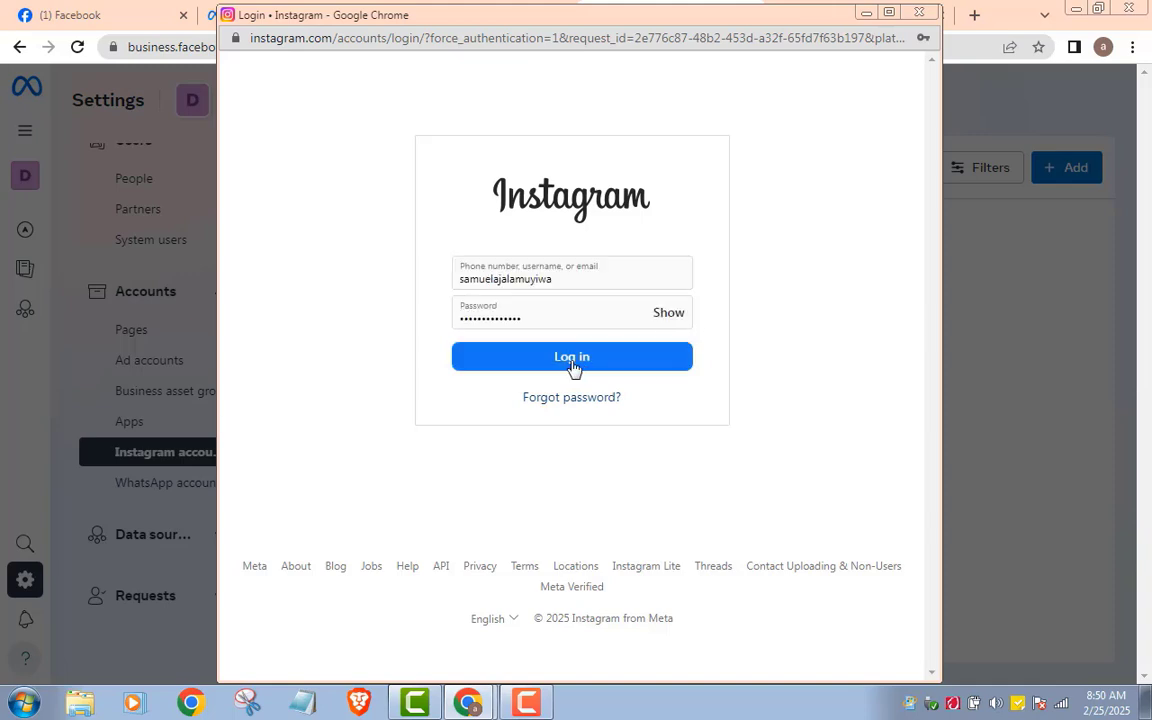
left_click(565, 366)
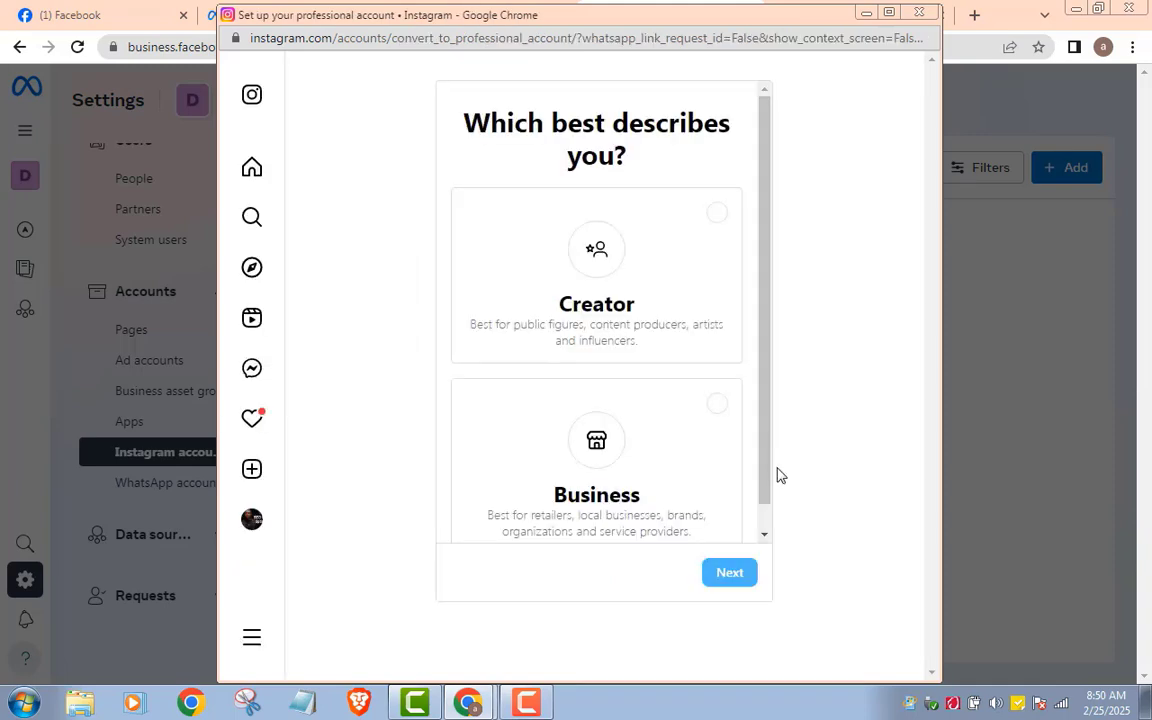
left_click(687, 424)
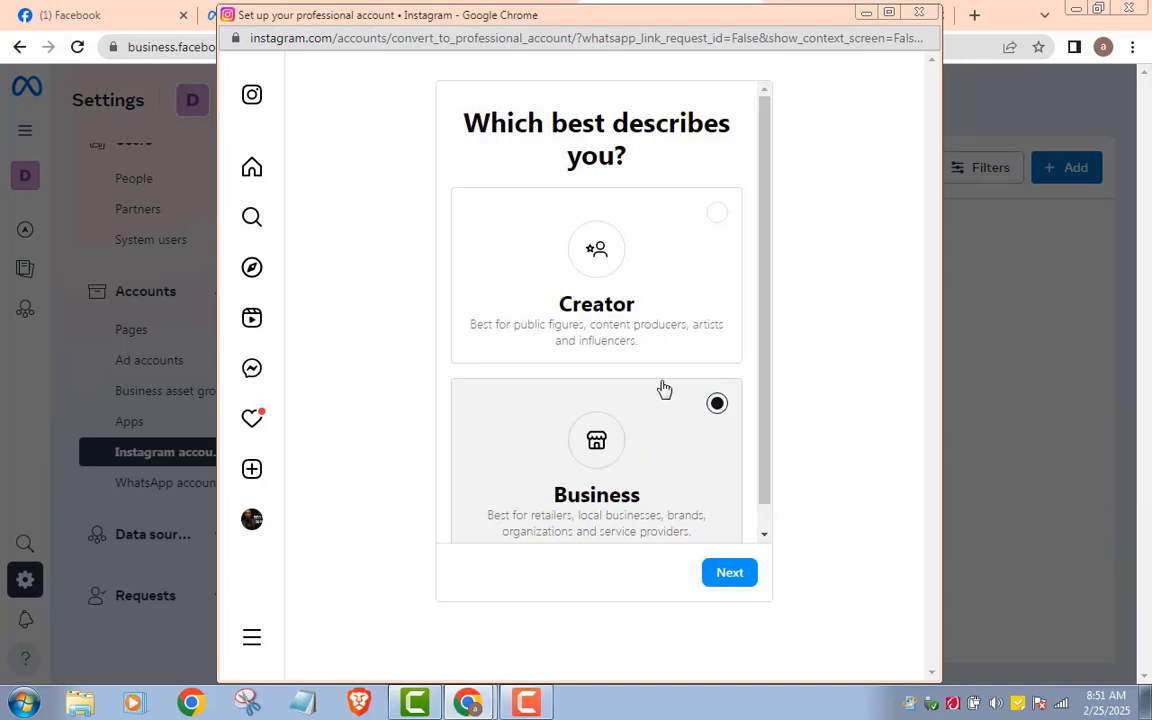
left_click(682, 261)
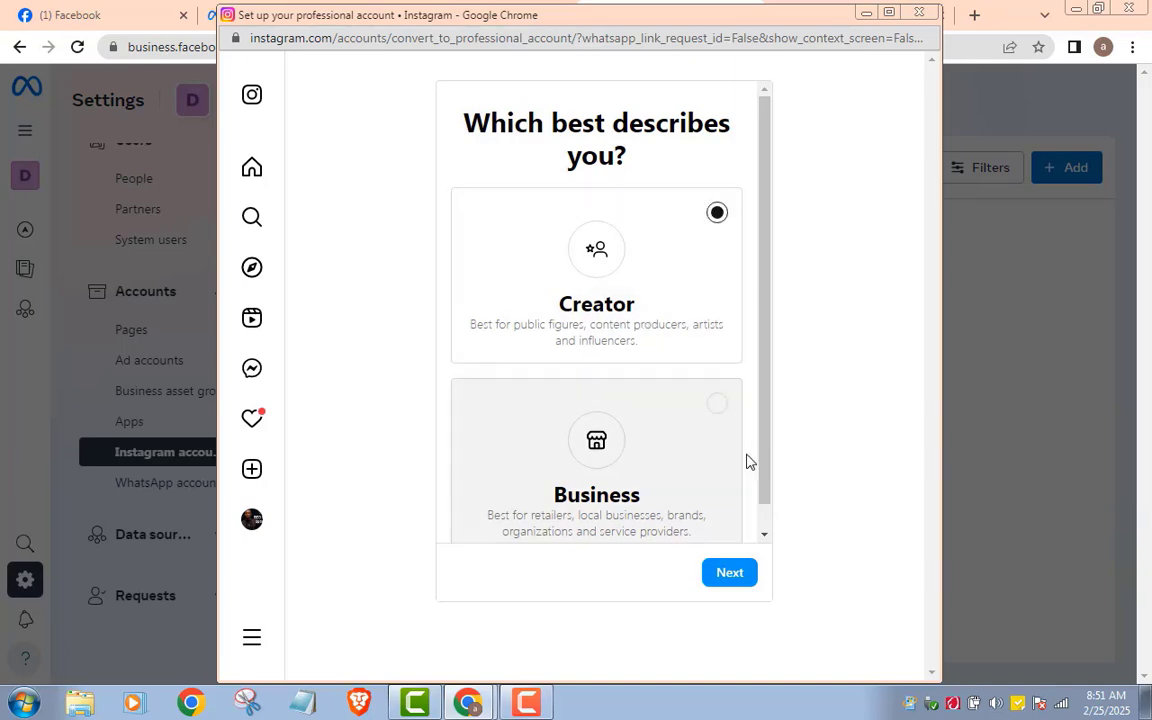
Step: Pick Personal blog as the profile category and finish the creator account setup
left_click(722, 575)
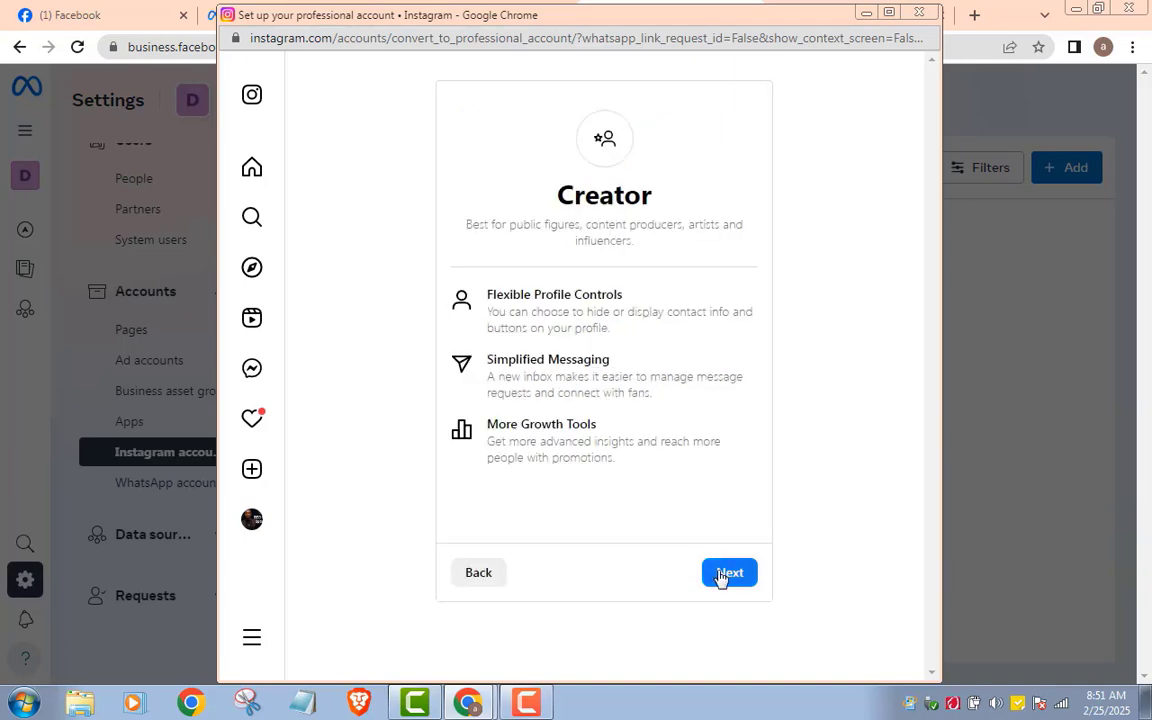
left_click(720, 576)
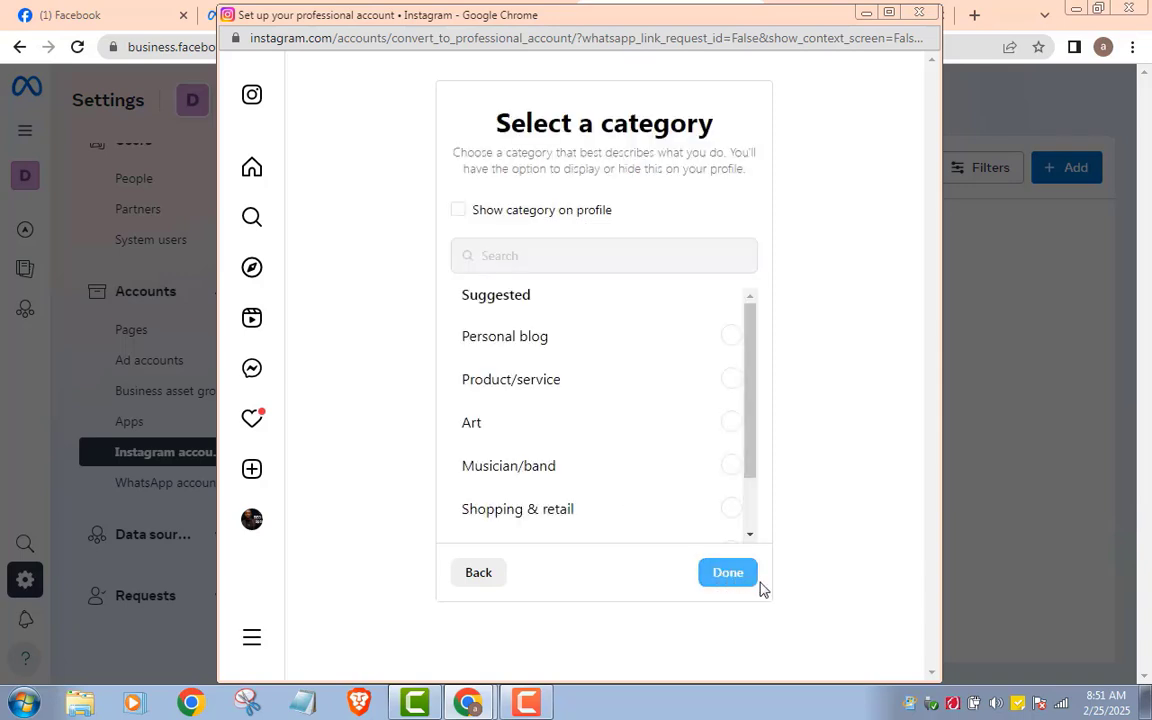
left_click(566, 342)
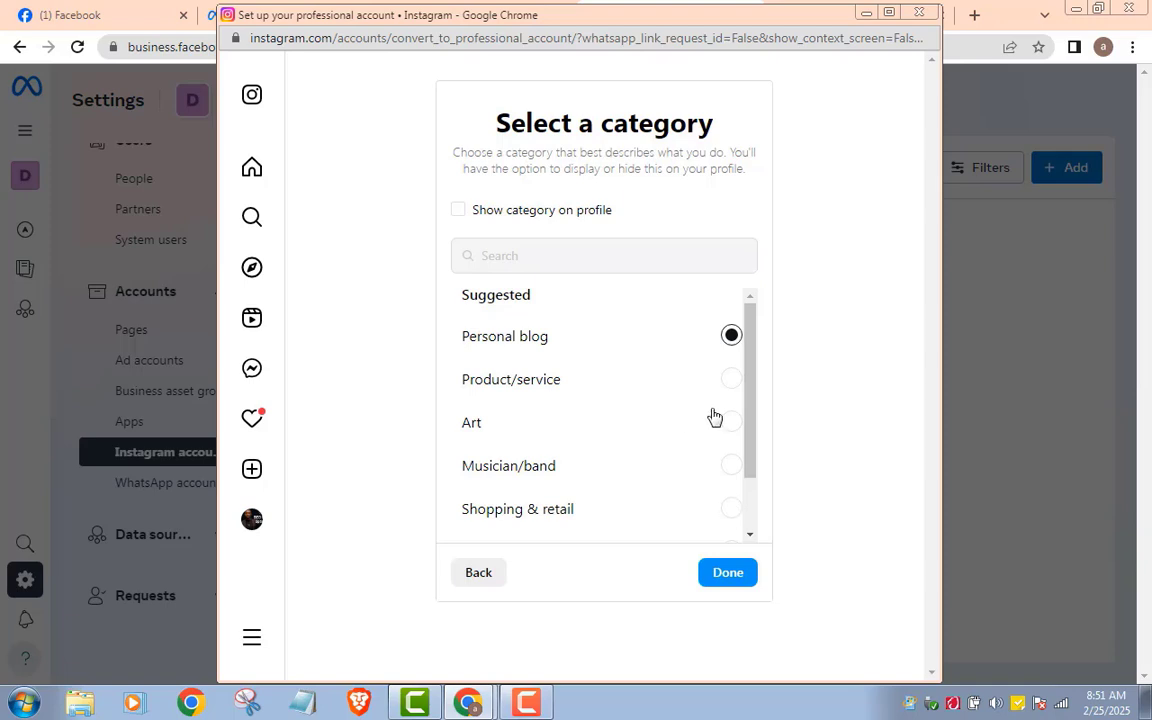
scroll(746, 475, "down", 1)
scroll(746, 485, "down", 1)
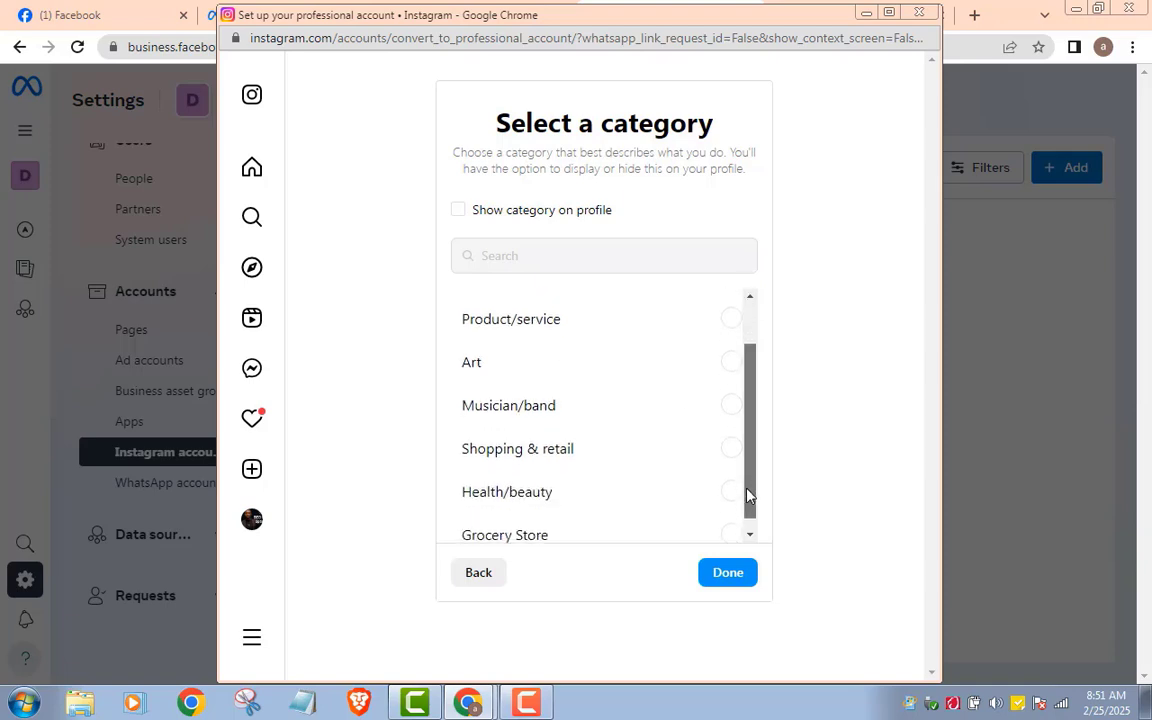
left_click(727, 577)
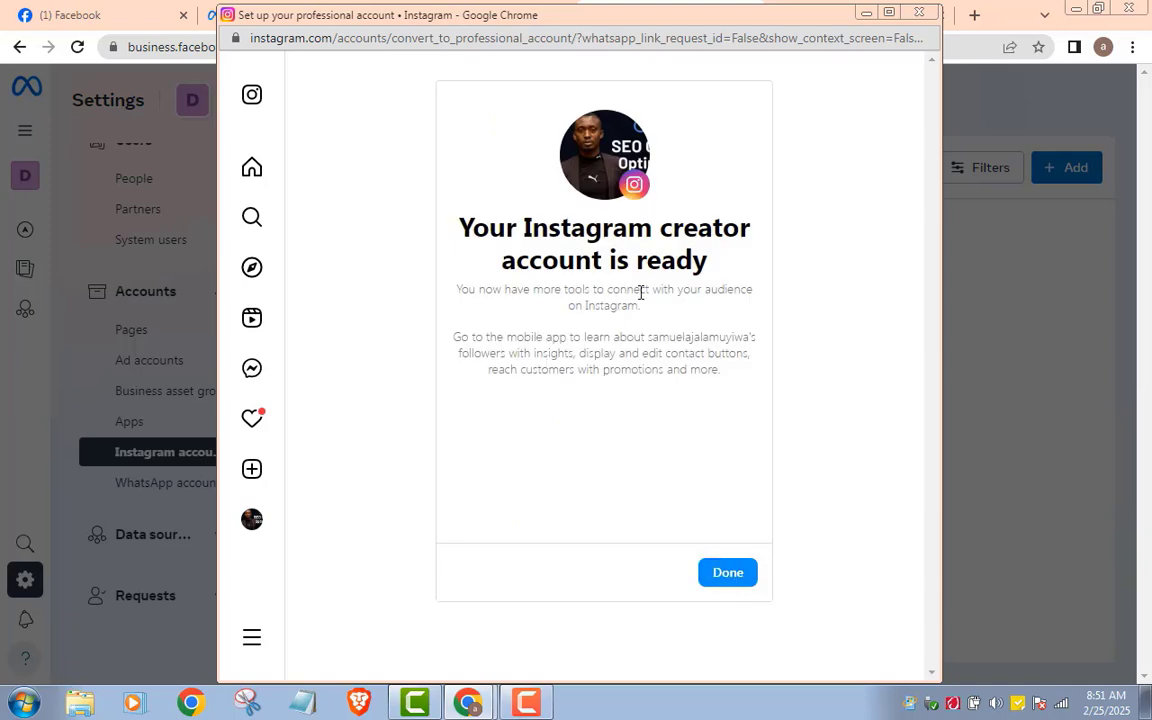
left_click(733, 581)
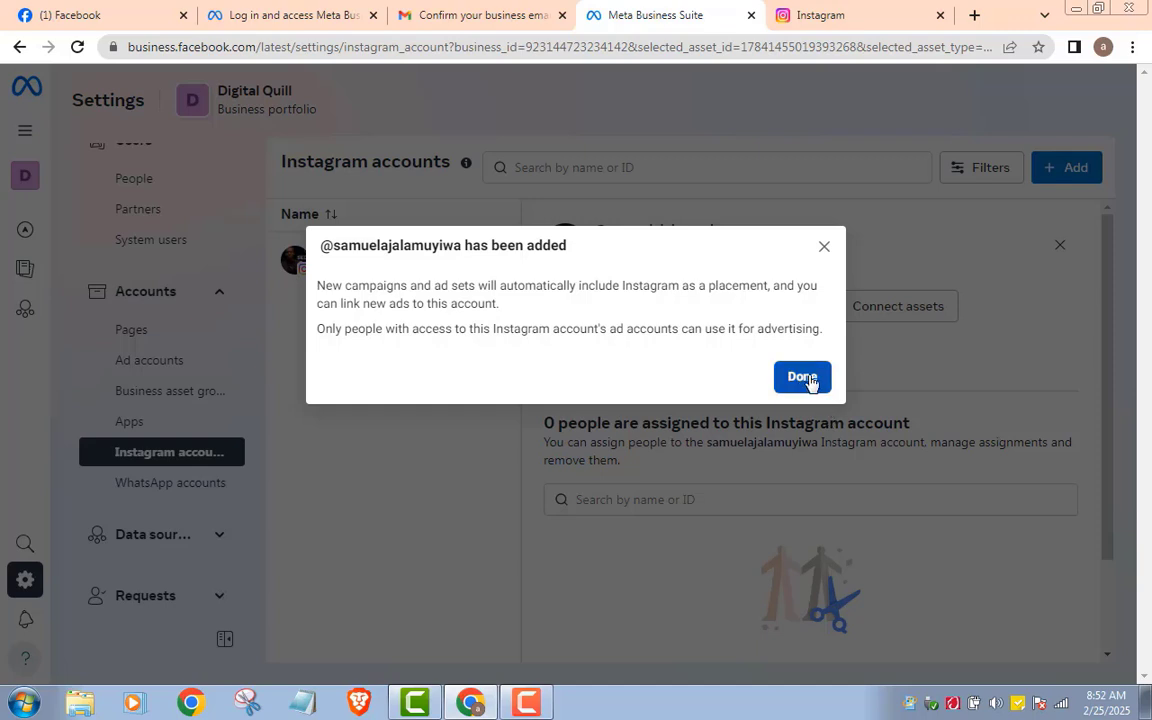
Step: Dismiss the Instagram confirmation and start linking a WhatsApp Business account
left_click(802, 376)
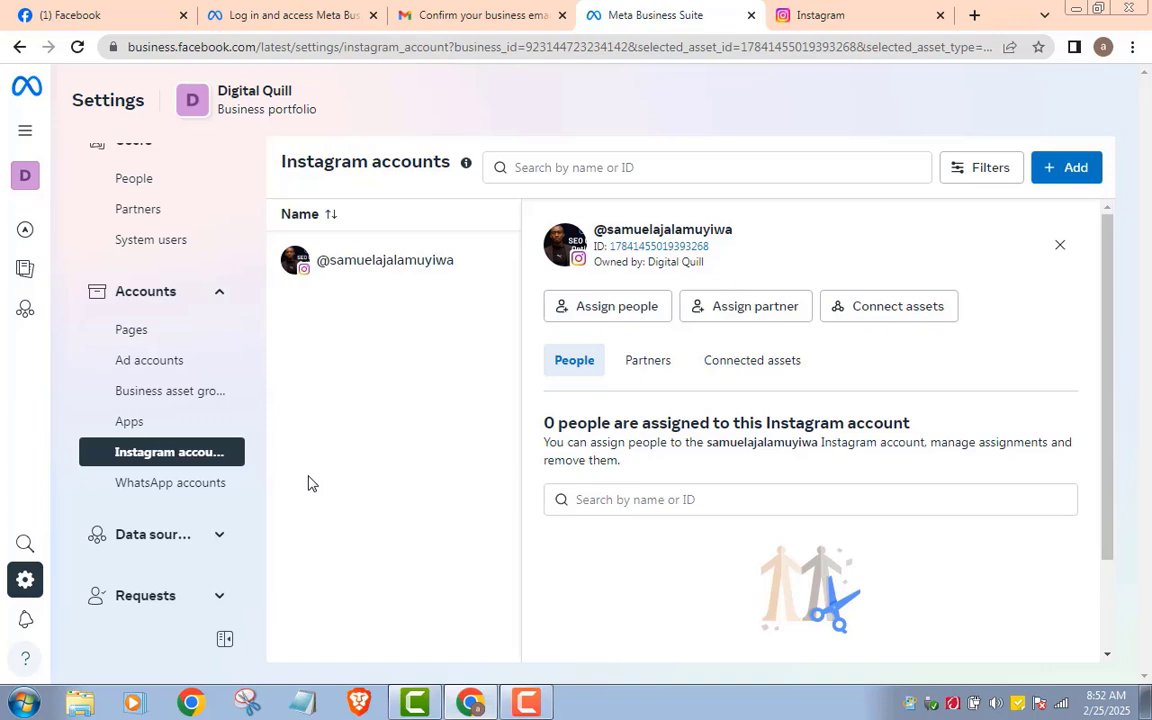
left_click(190, 495)
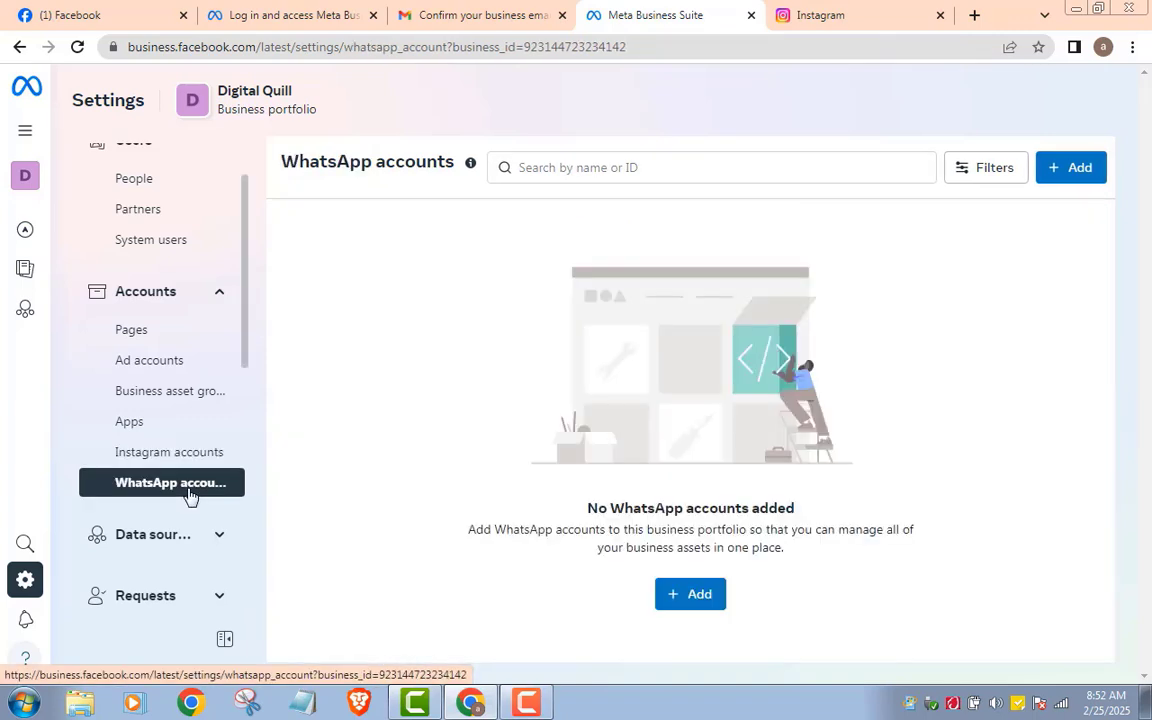
left_click(699, 595)
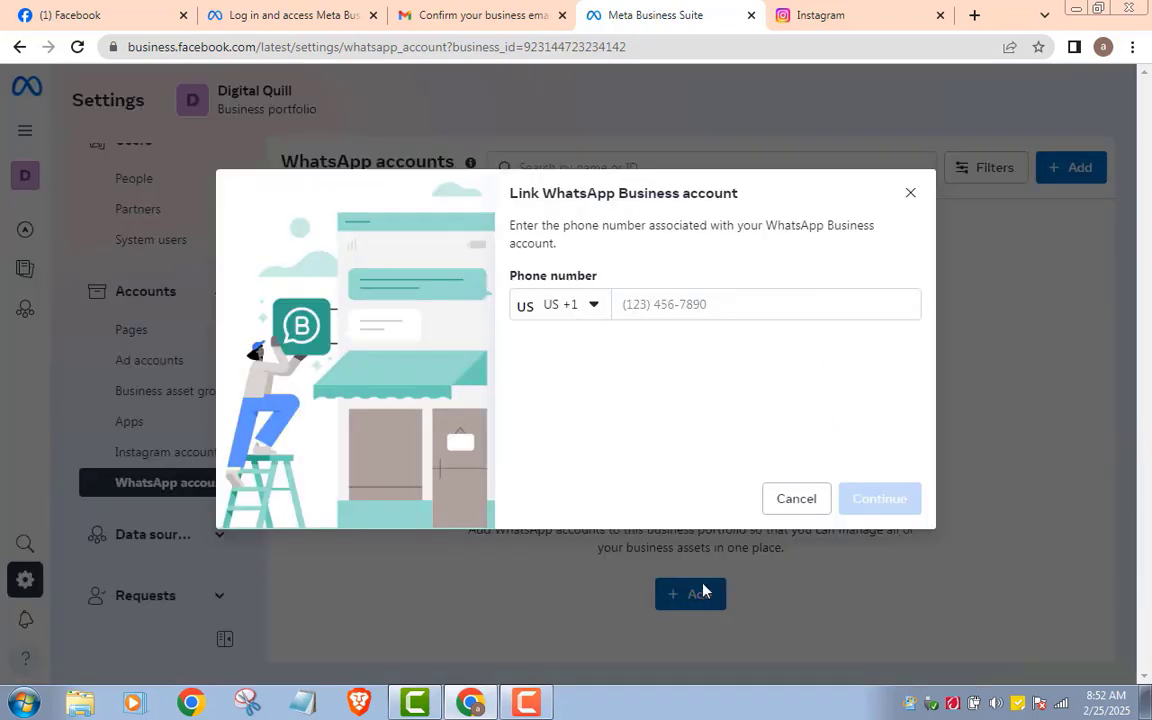
Step: Enter a Nigerian +234 phone number, submit it, then cancel the linking
left_click(592, 306)
scroll(615, 425, "up", 20)
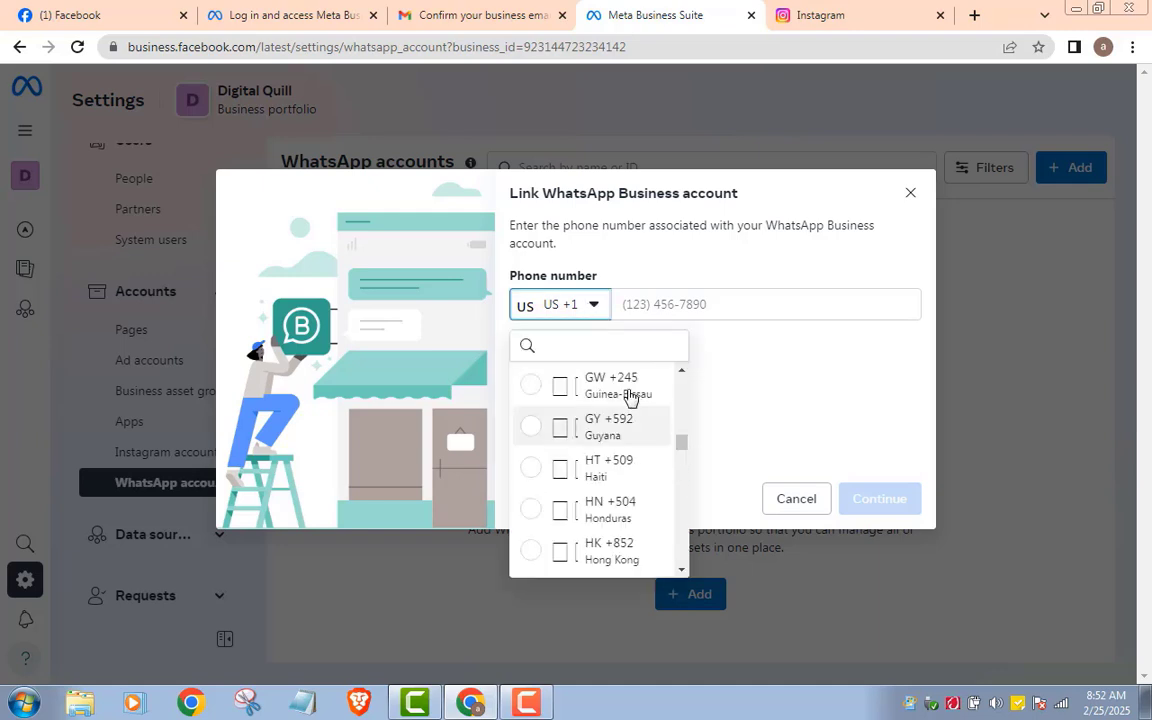
scroll(535, 424, "down", 20)
left_click(532, 433)
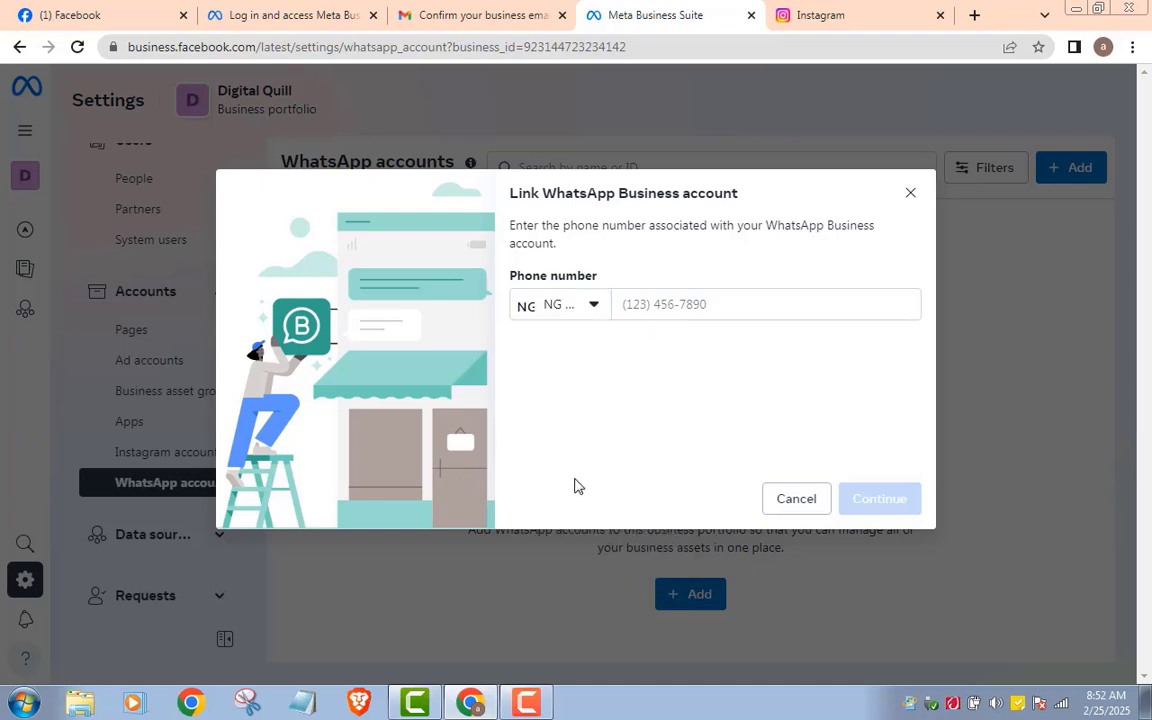
left_click(662, 305)
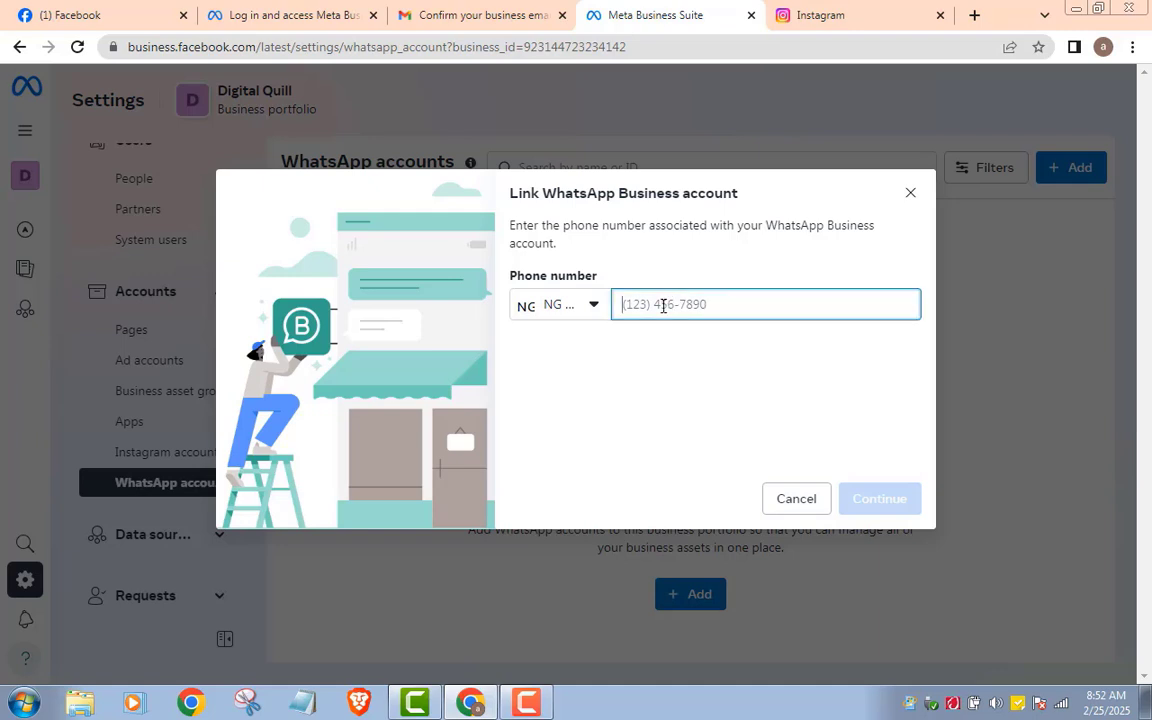
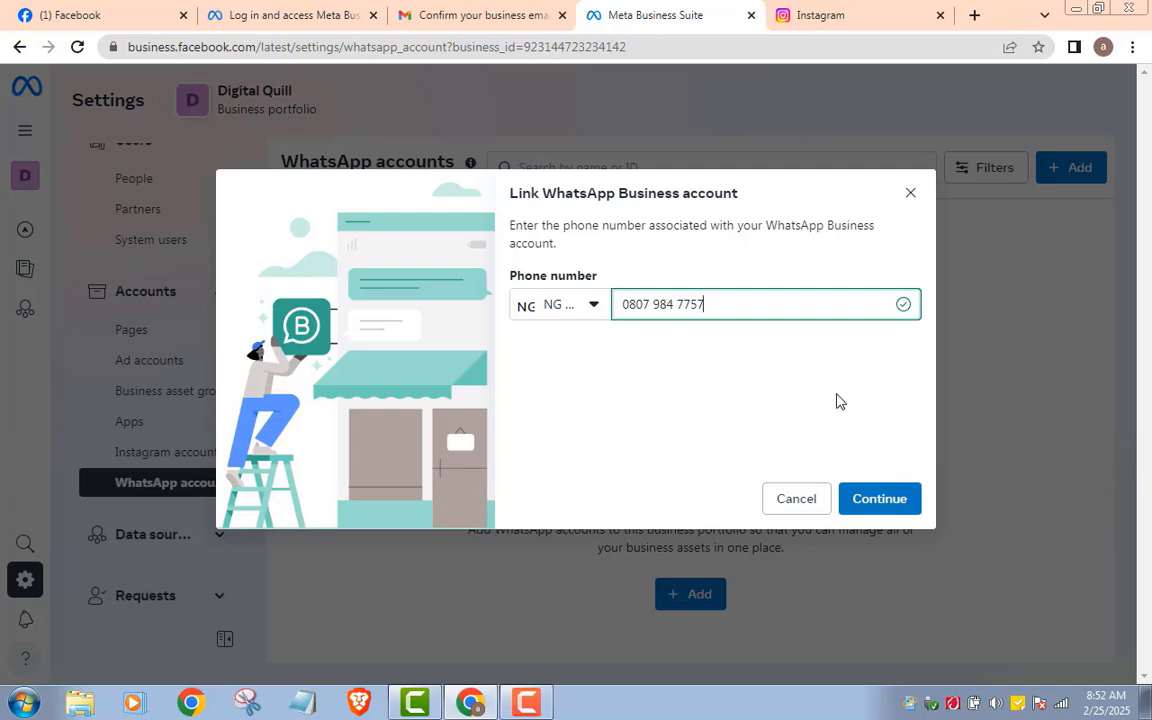
left_click(875, 503)
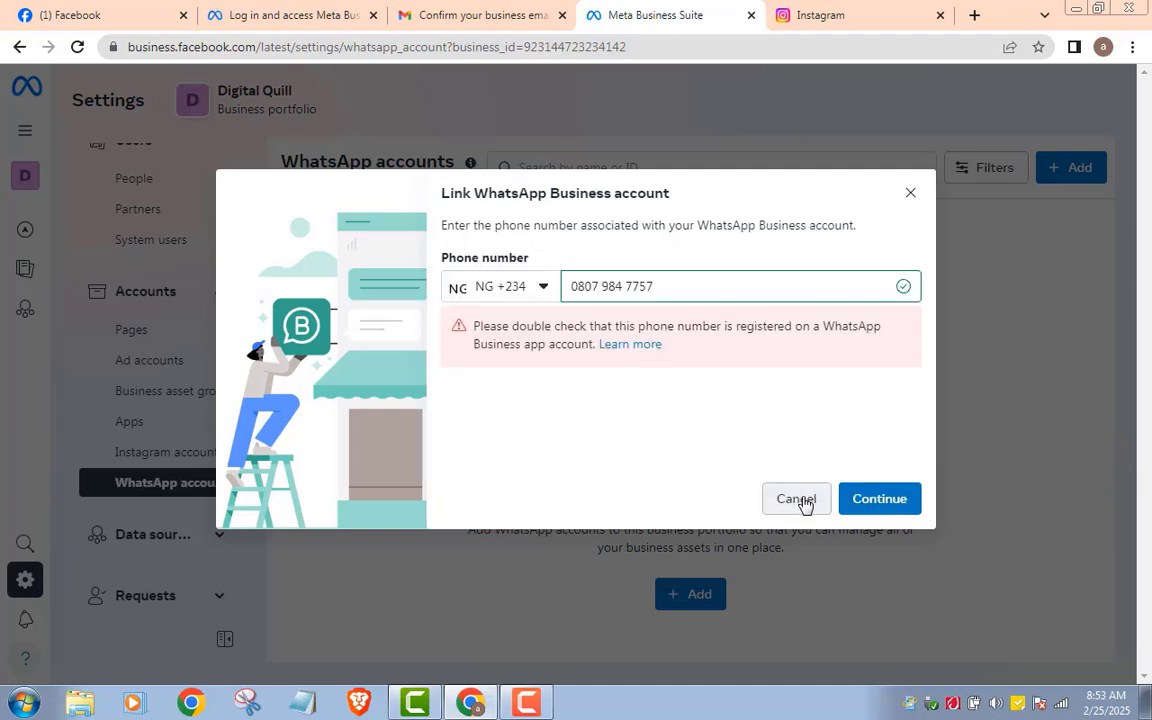
left_click(910, 194)
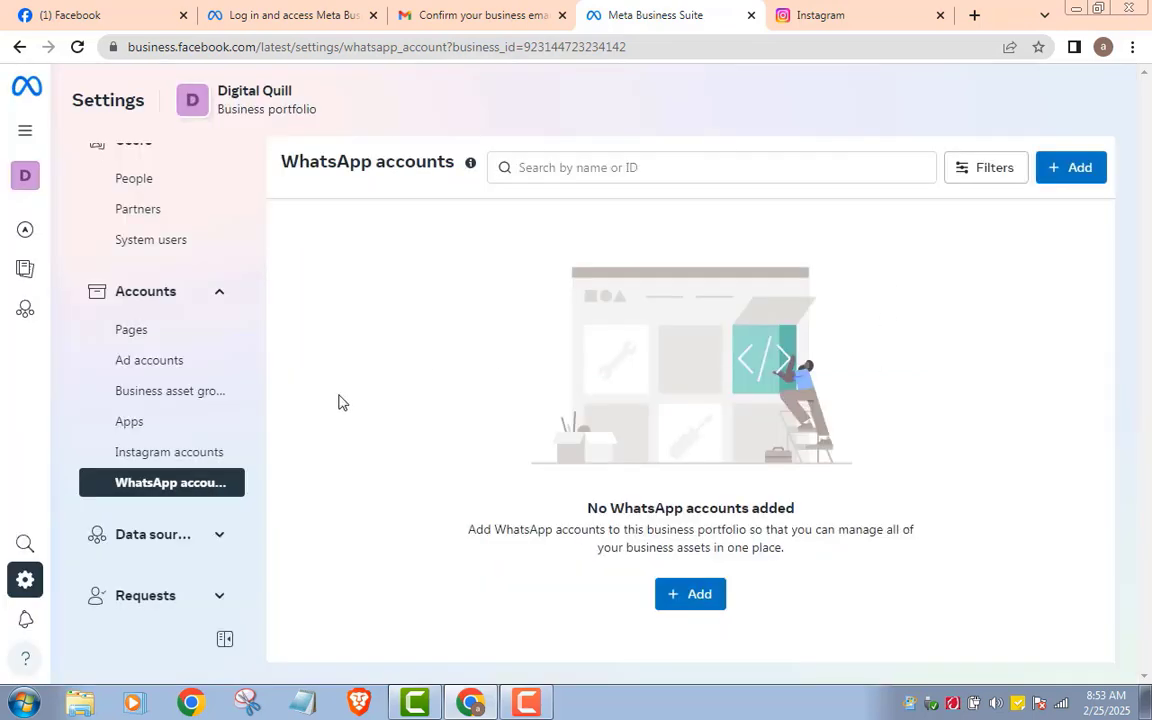
Step: Go to Users > People, then open and close Invite people without inviting anyone
left_click(150, 327)
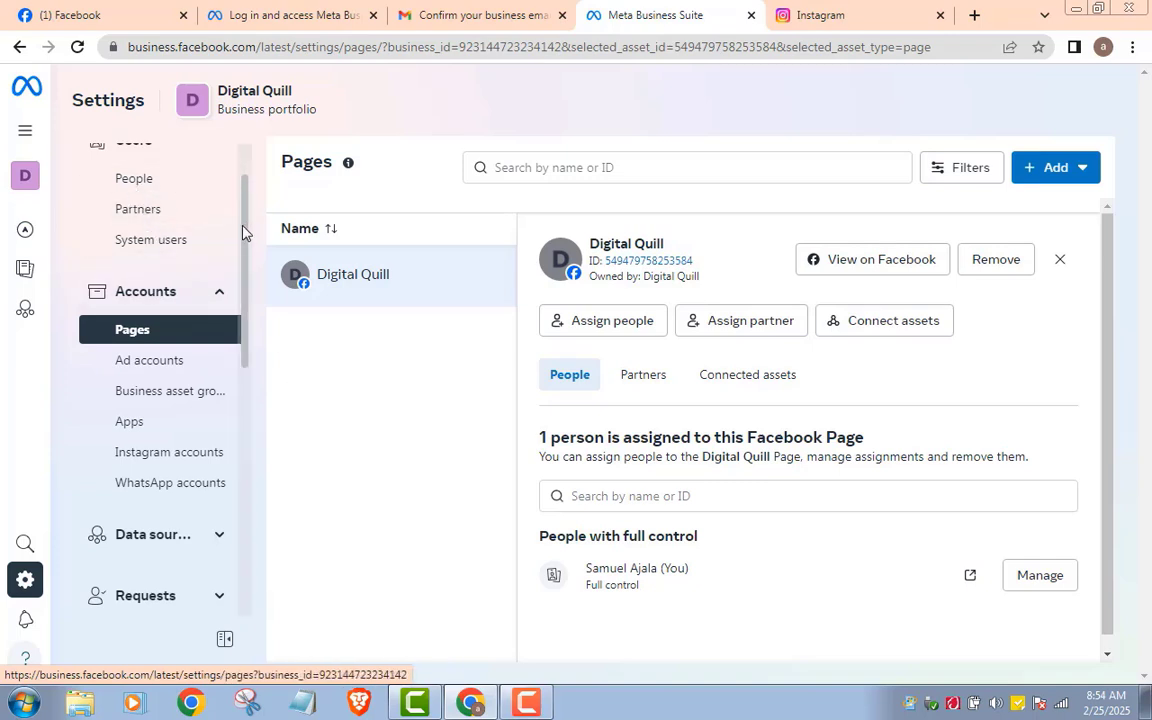
left_click_drag(242, 232, 242, 204)
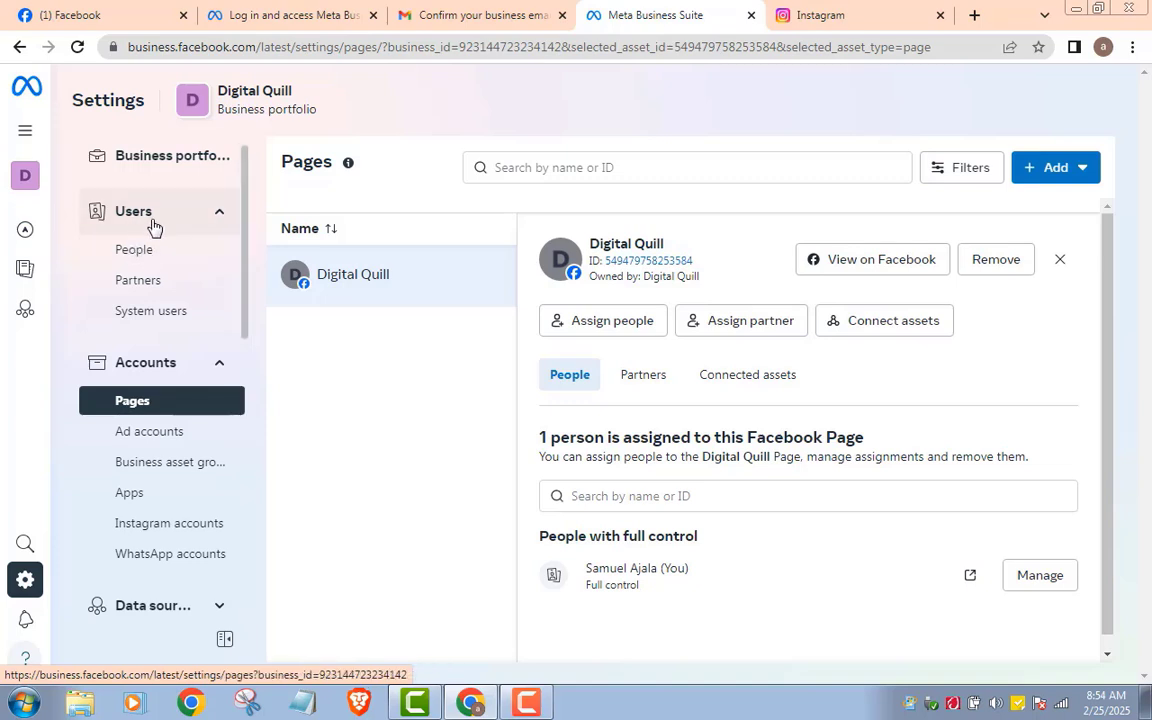
left_click(138, 258)
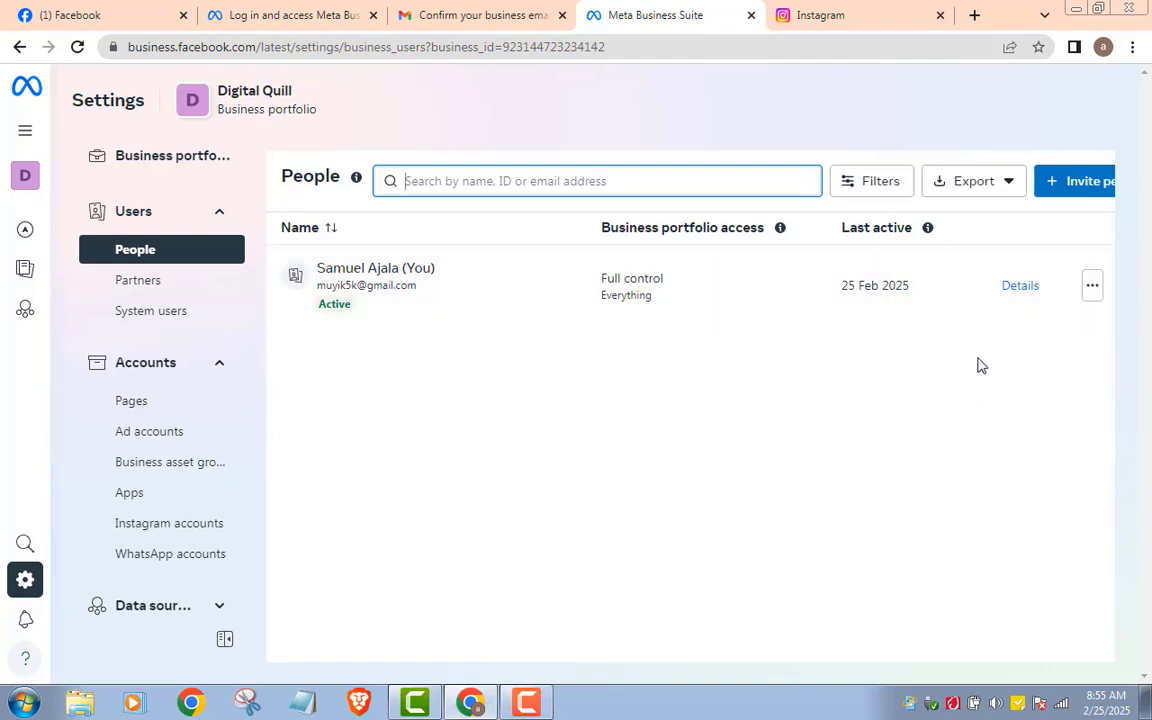
left_click(1076, 184)
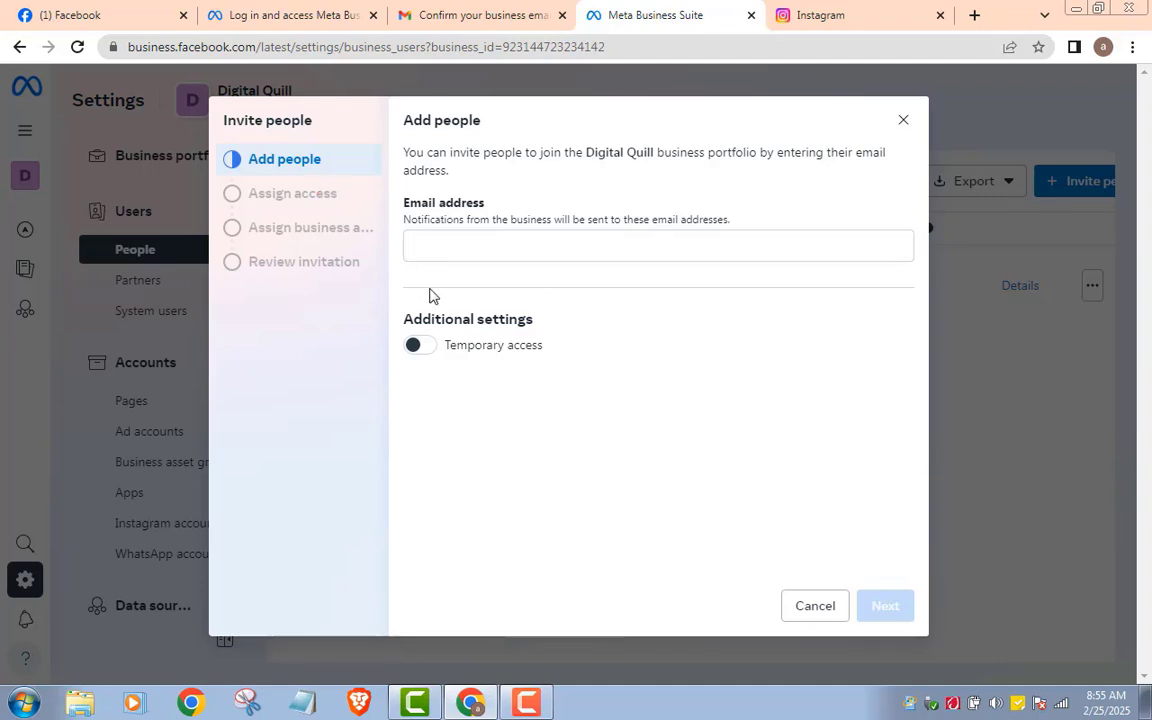
left_click(902, 120)
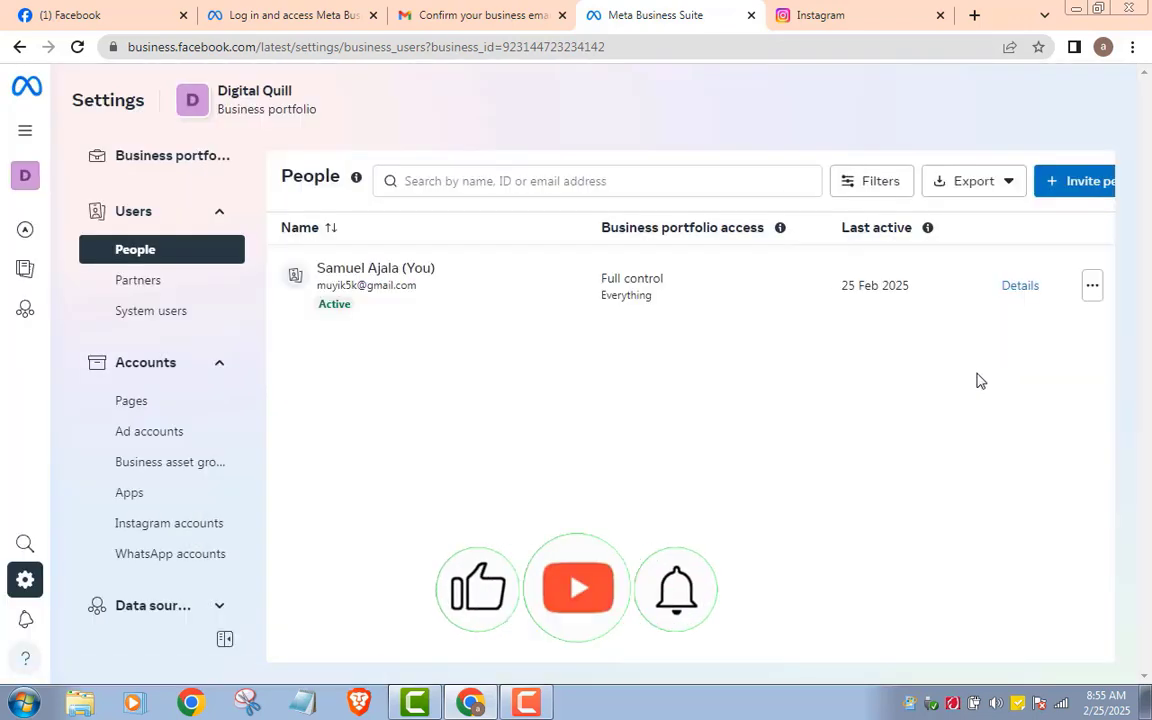